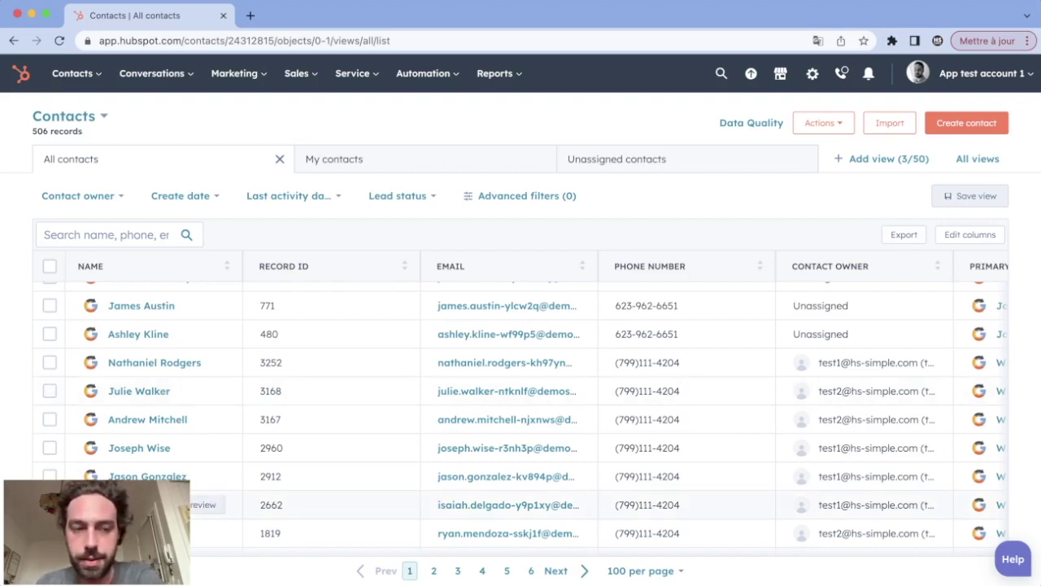
- Open the fifth fully visible contact's record in a separate browser tab and show its notes
{"action": "right_click", "coordinate": [136, 420]}
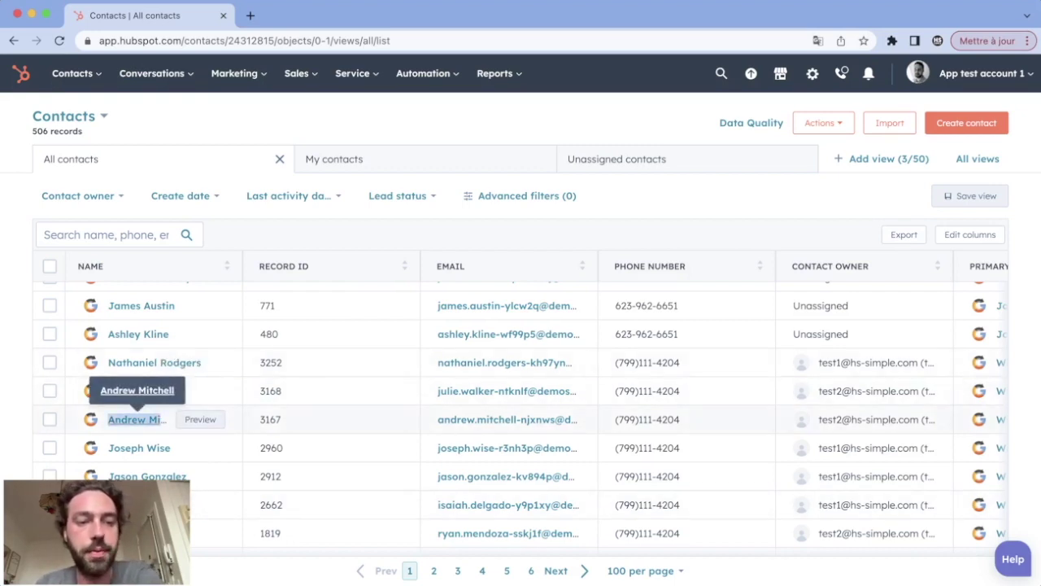
{"action": "left_click", "coordinate": [174, 429]}
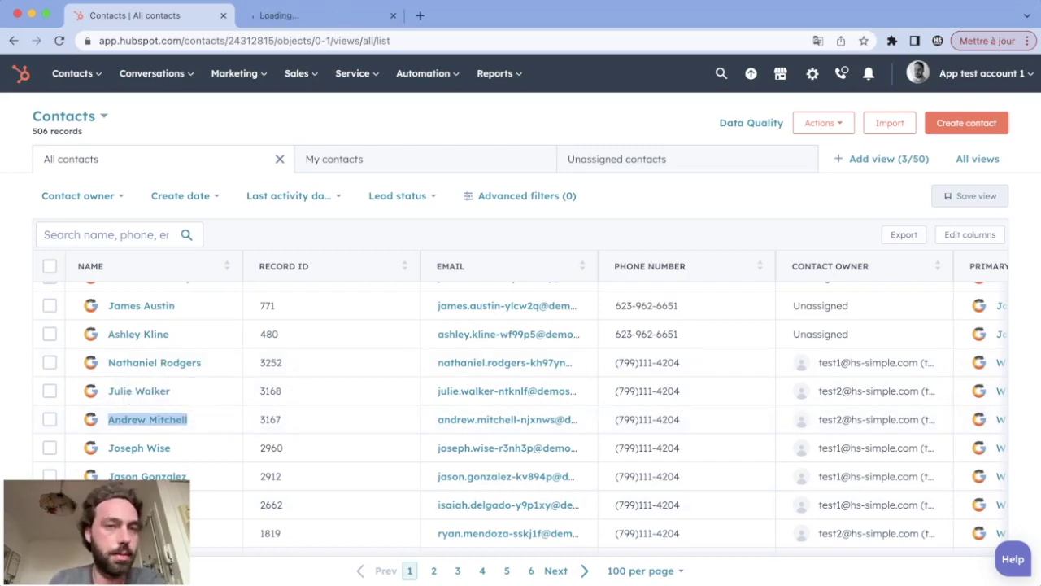
{"action": "left_click", "coordinate": [283, 16]}
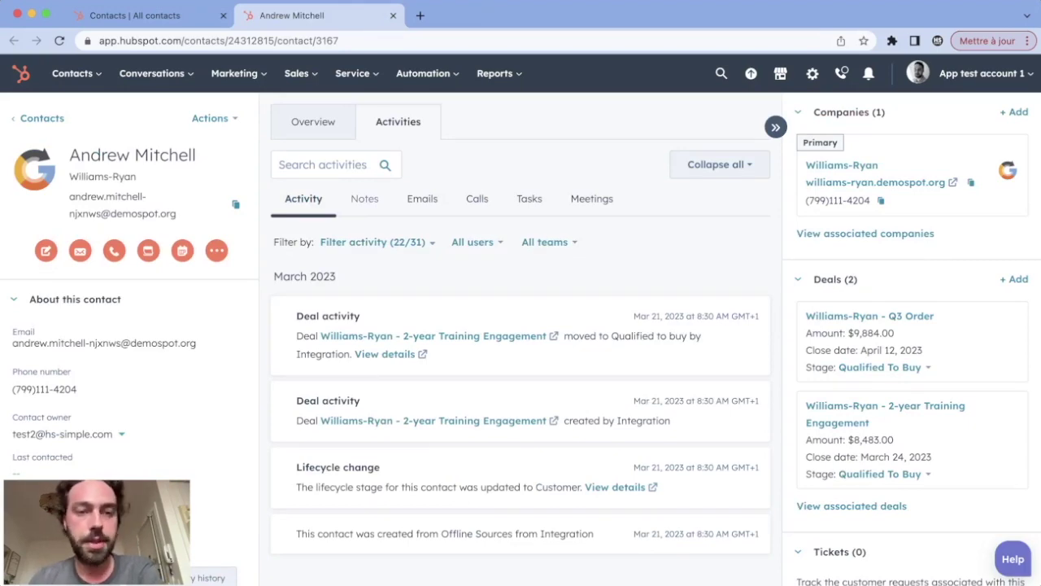
{"action": "left_click", "coordinate": [362, 198]}
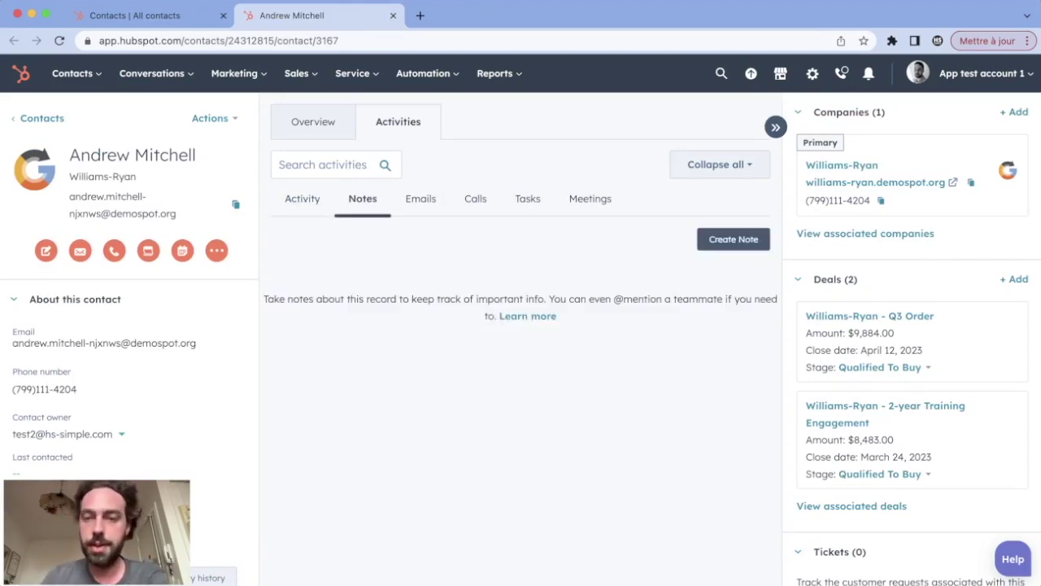
- Create and save a note on this contact reading "This lead #needmoretime"
{"action": "left_click", "coordinate": [733, 239]}
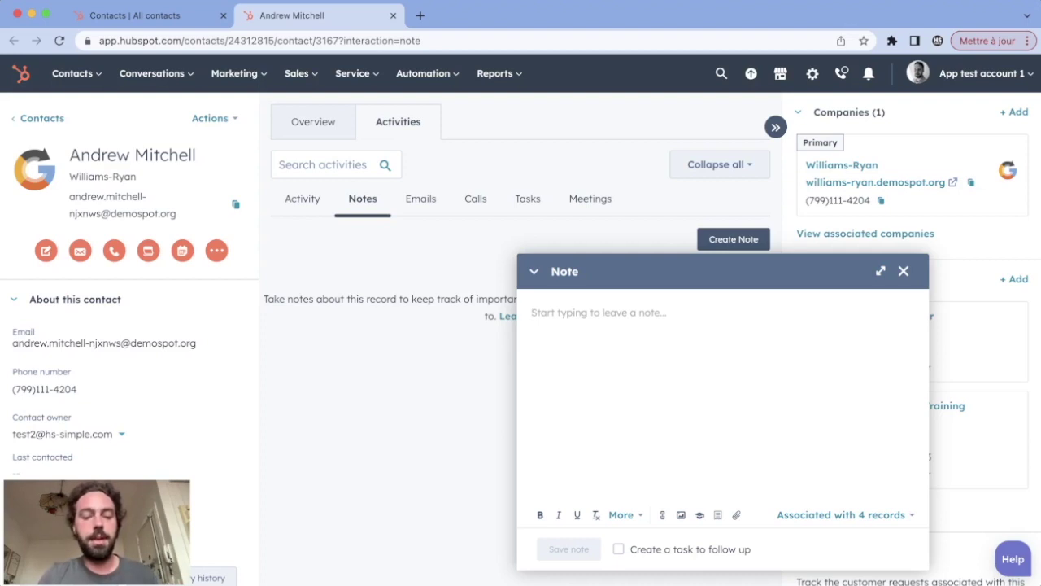
{"action": "type", "text": "This lead"}
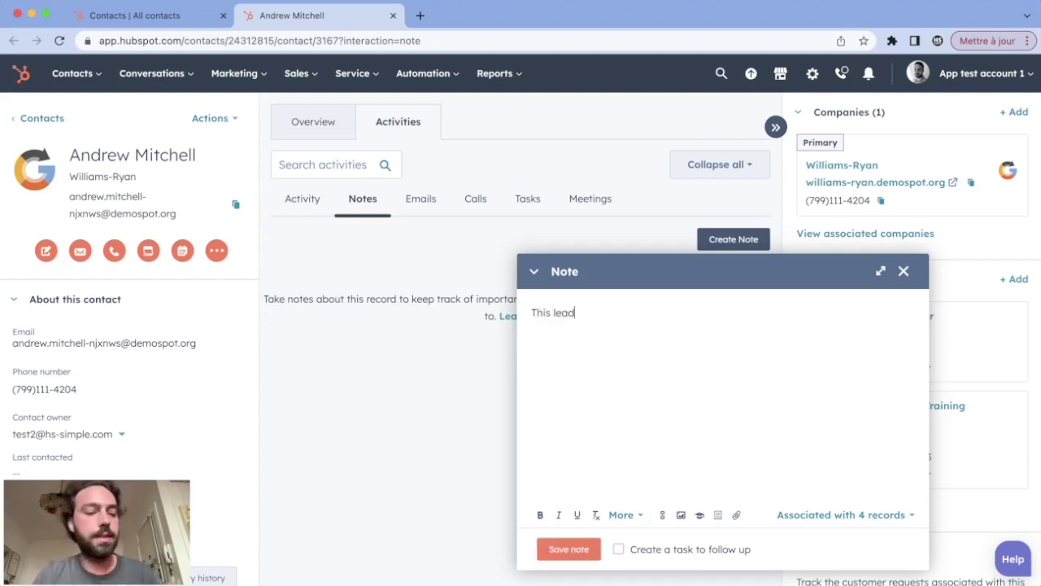
{"action": "type", "text": " #n"}
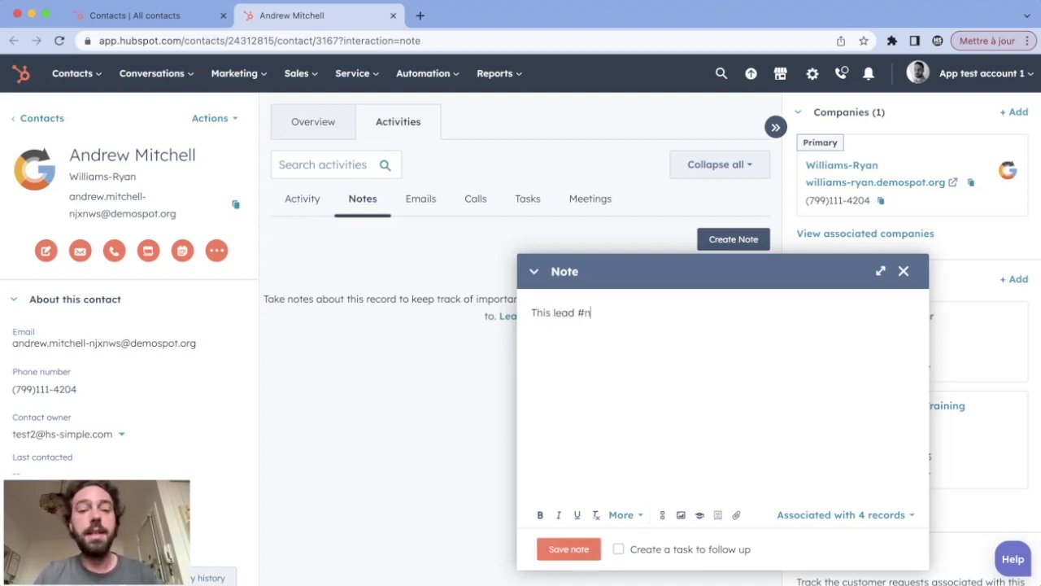
{"action": "type", "text": "eedmoretime"}
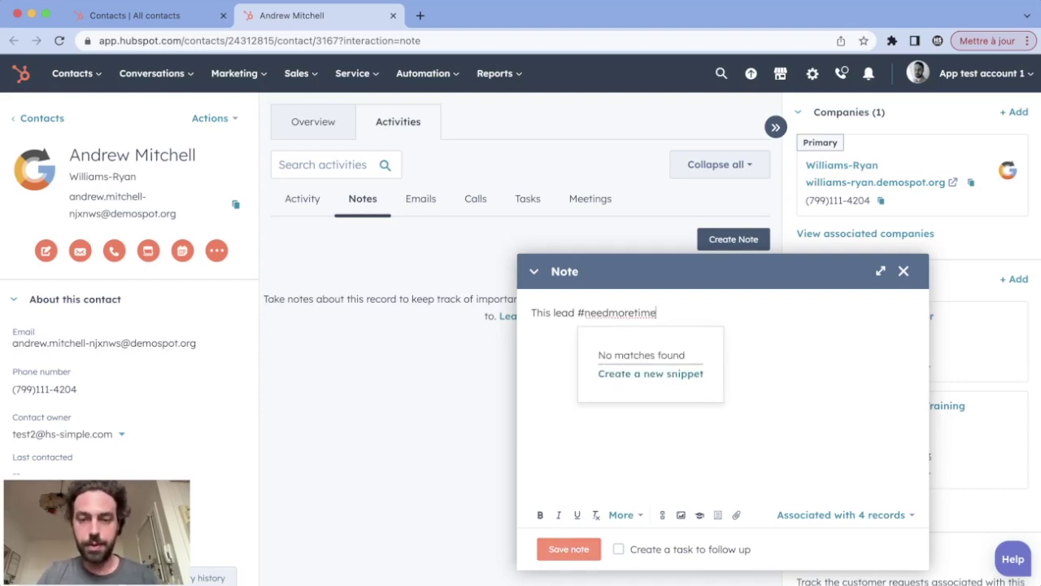
{"action": "left_click", "coordinate": [568, 549]}
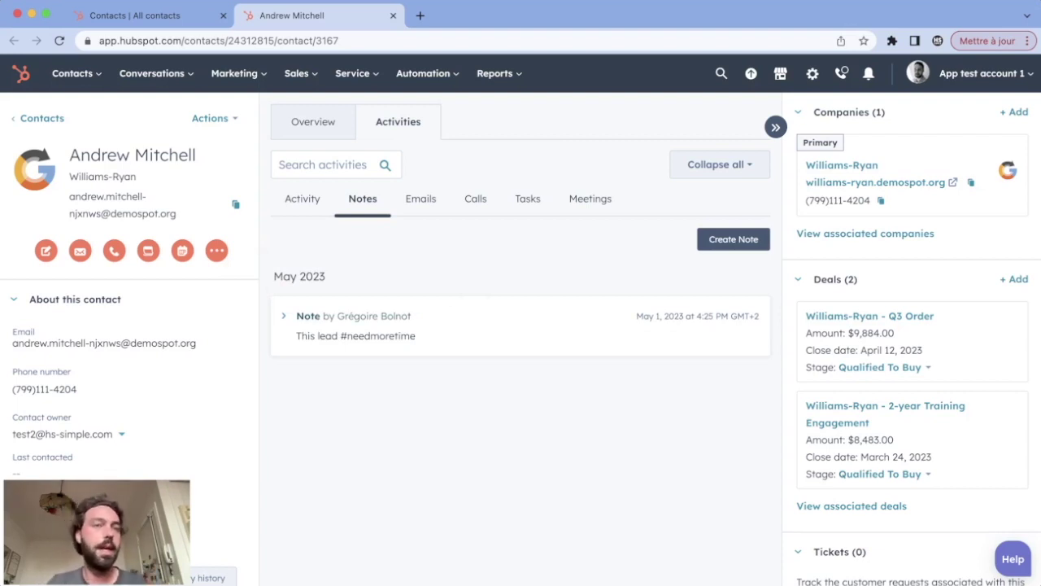
- Return to the contacts list and search the whole account for "#needmoretime"
{"action": "left_click", "coordinate": [135, 16]}
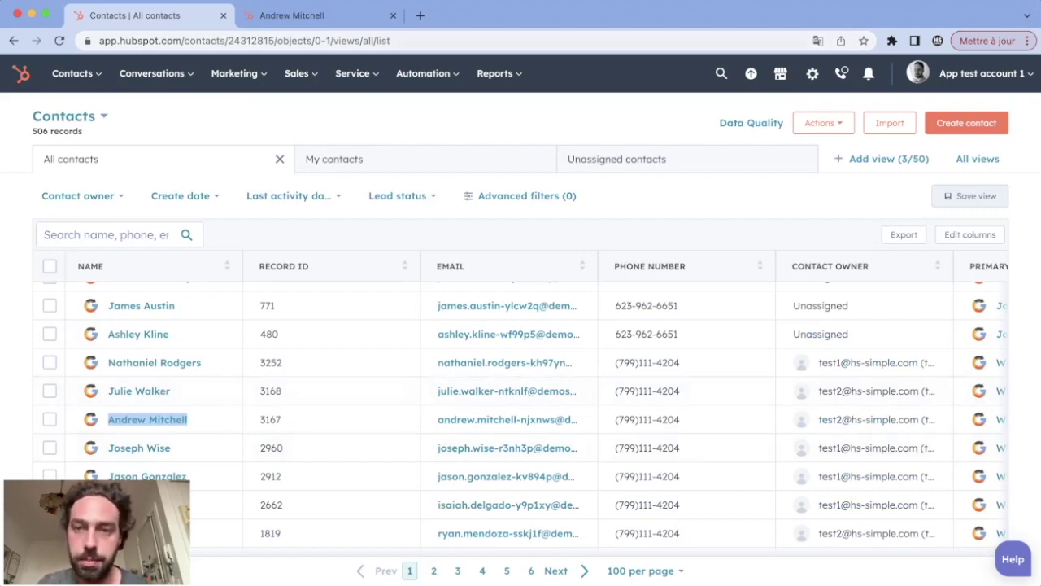
{"action": "left_click", "coordinate": [721, 73]}
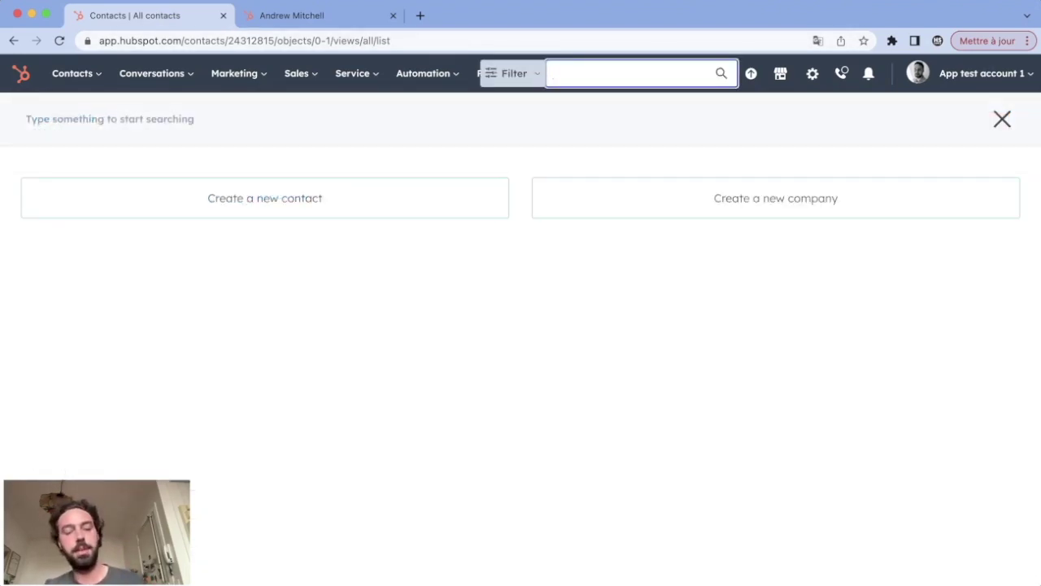
{"action": "type", "text": "#needmoretime"}
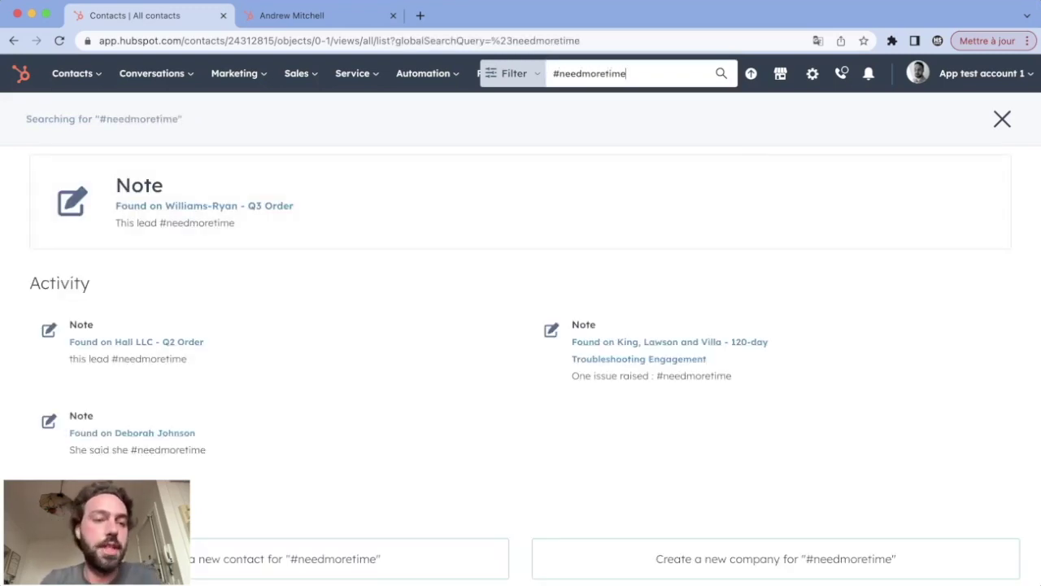
{"action": "scroll", "coordinate": [521, 342], "scroll_direction": "down", "scroll_amount": 1}
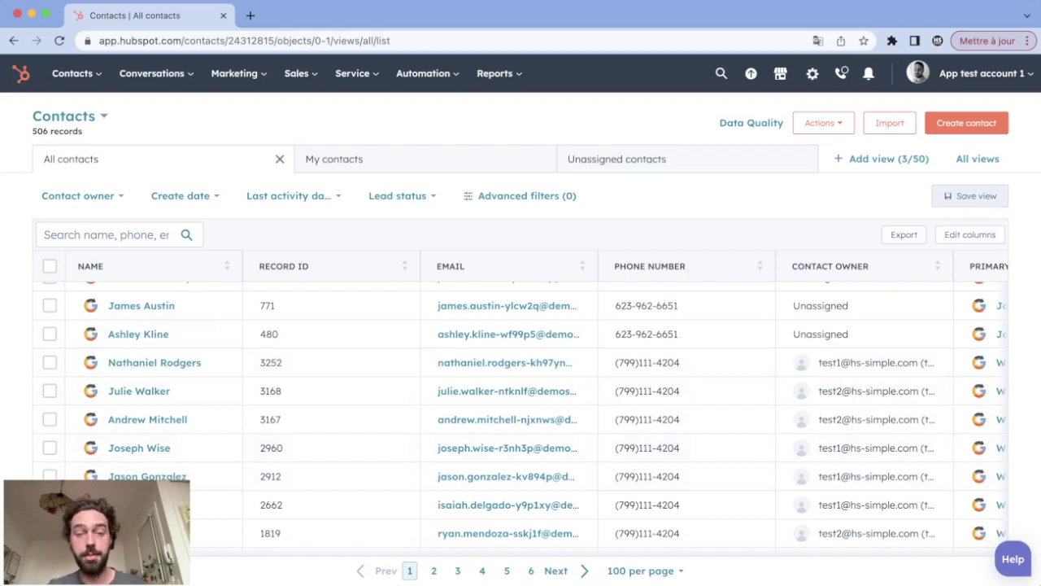
- Set the lead status of the fifth fully visible contact to "Open deal" in the contacts table and save the change
{"action": "scroll", "coordinate": [650, 333], "scroll_direction": "right", "scroll_amount": 10}
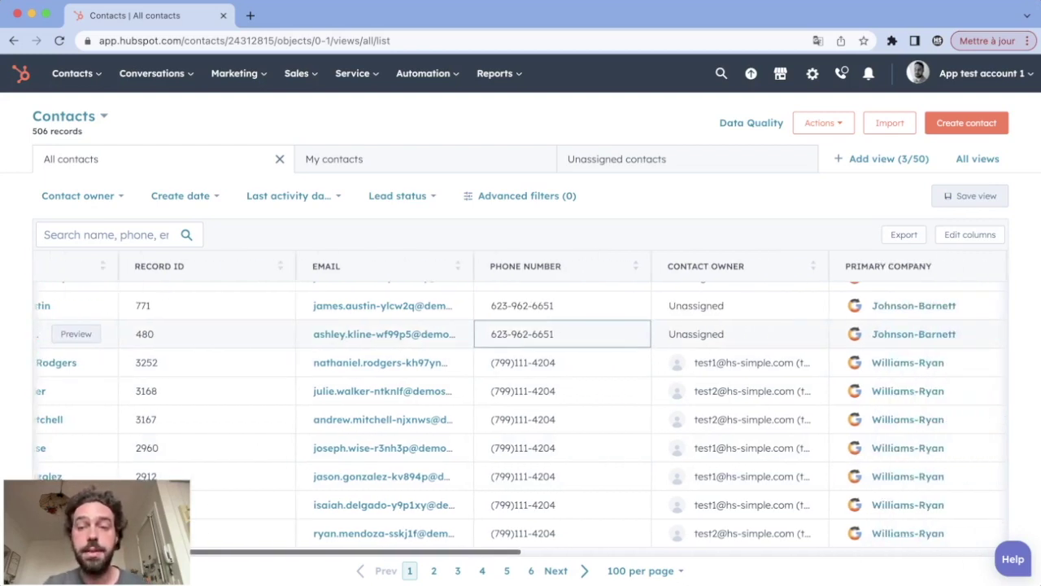
{"action": "scroll", "coordinate": [654, 390], "scroll_direction": "right", "scroll_amount": 3}
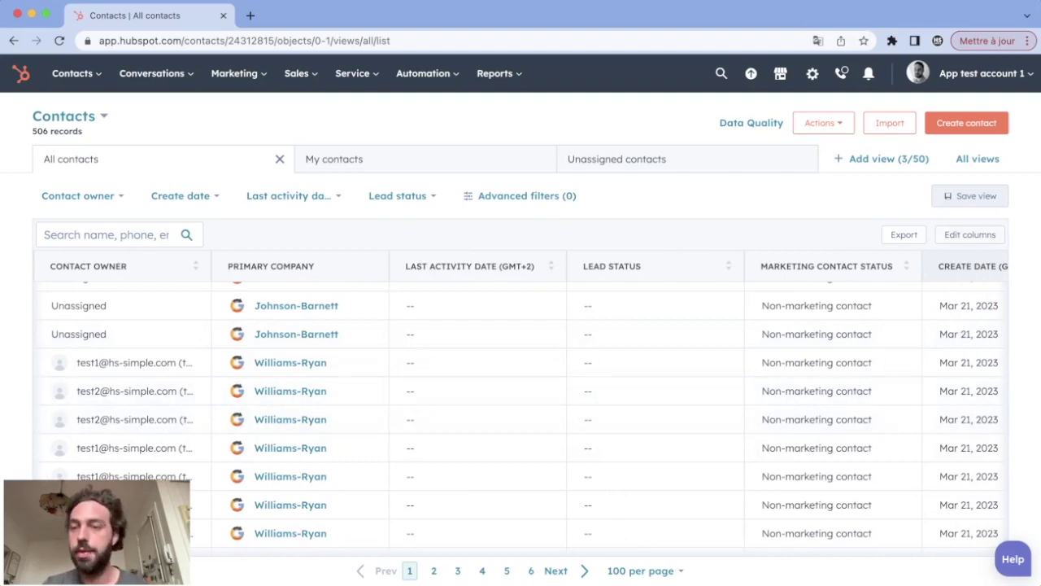
{"action": "left_click", "coordinate": [969, 234]}
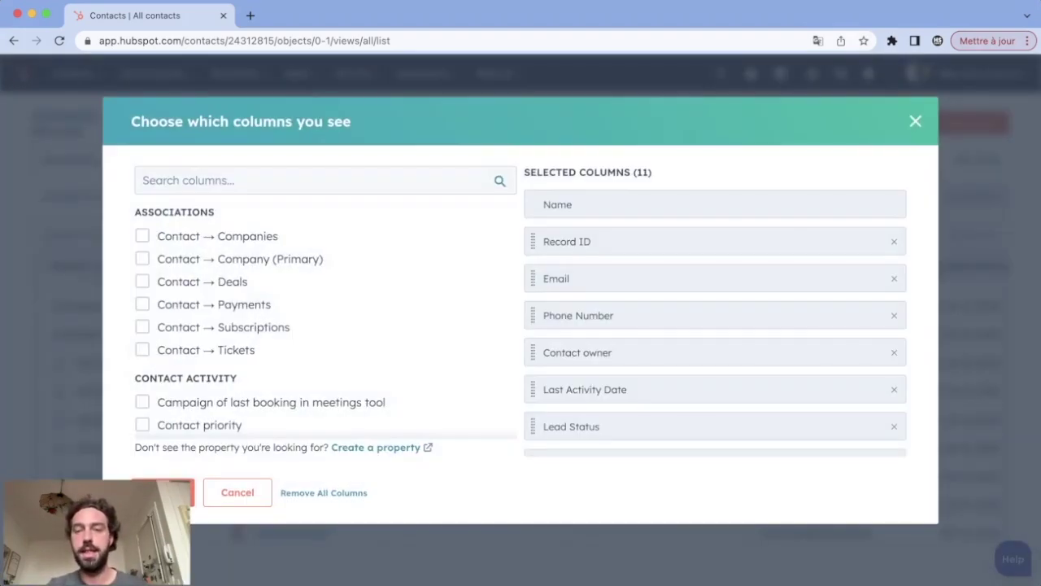
{"action": "key", "text": "Escape"}
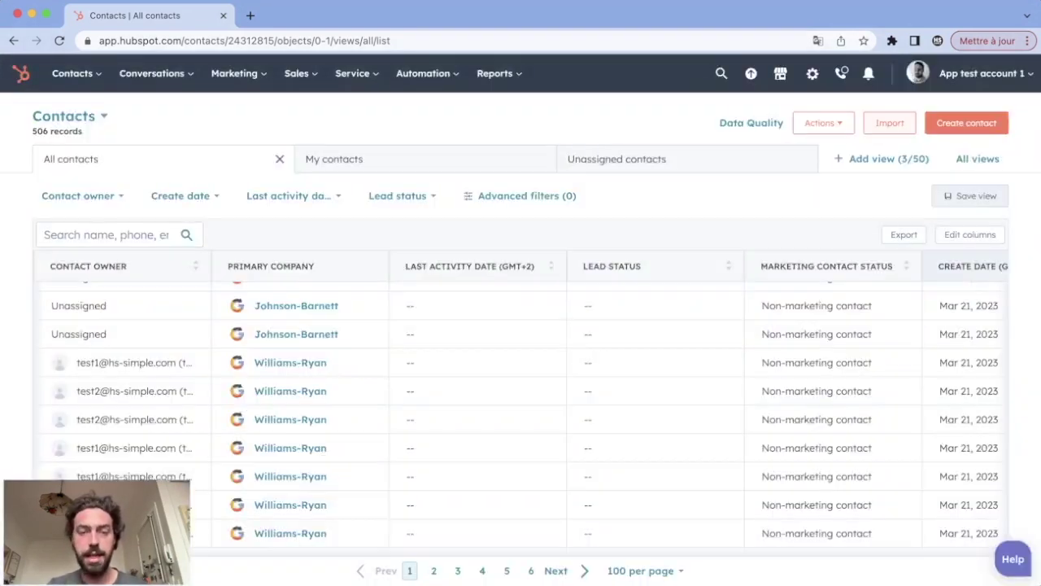
{"action": "left_click", "coordinate": [655, 420]}
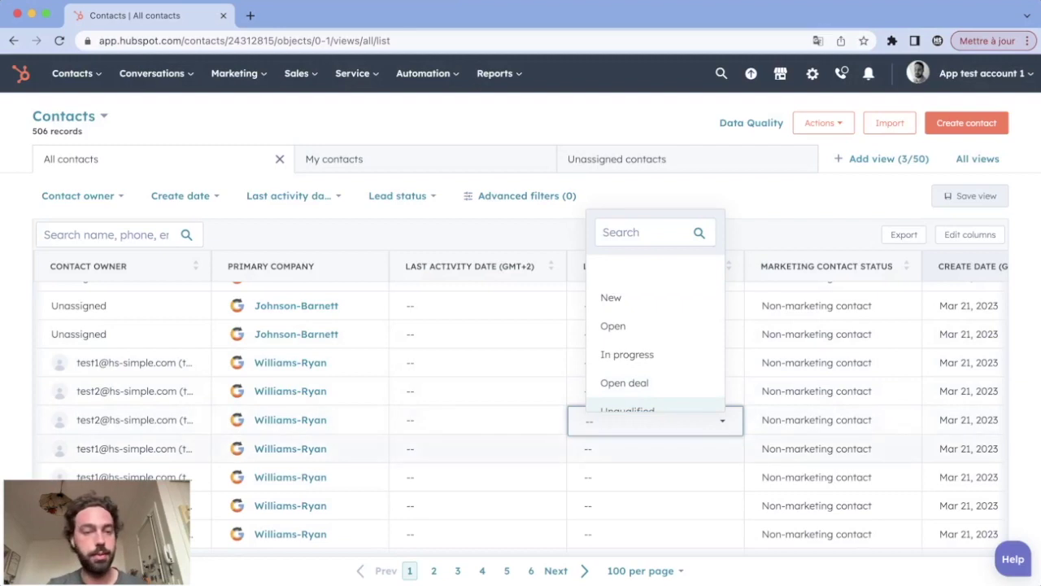
{"action": "key", "text": "Up"}
{"action": "key", "text": "Return"}
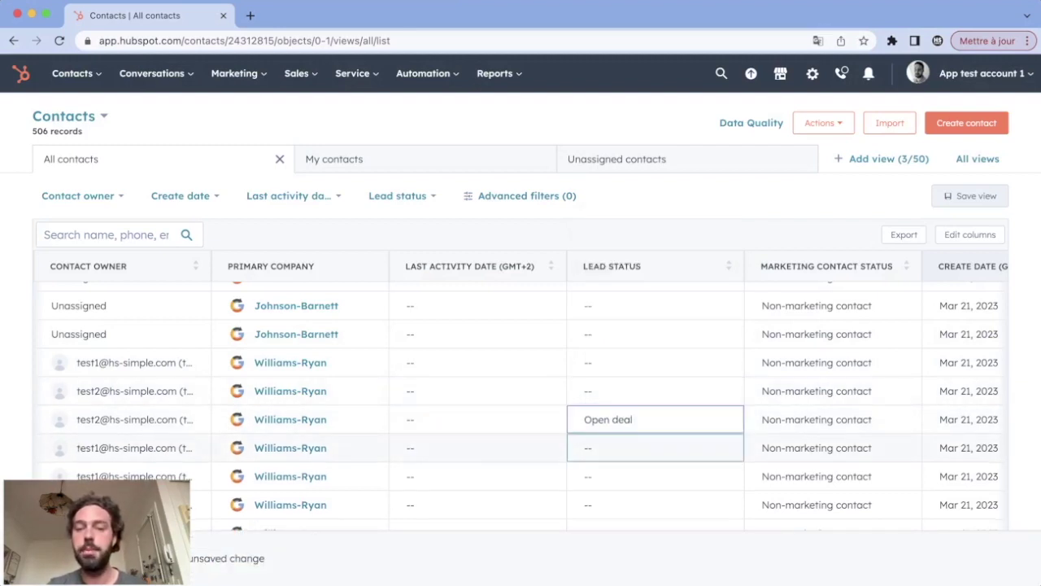
{"action": "key", "text": "Return"}
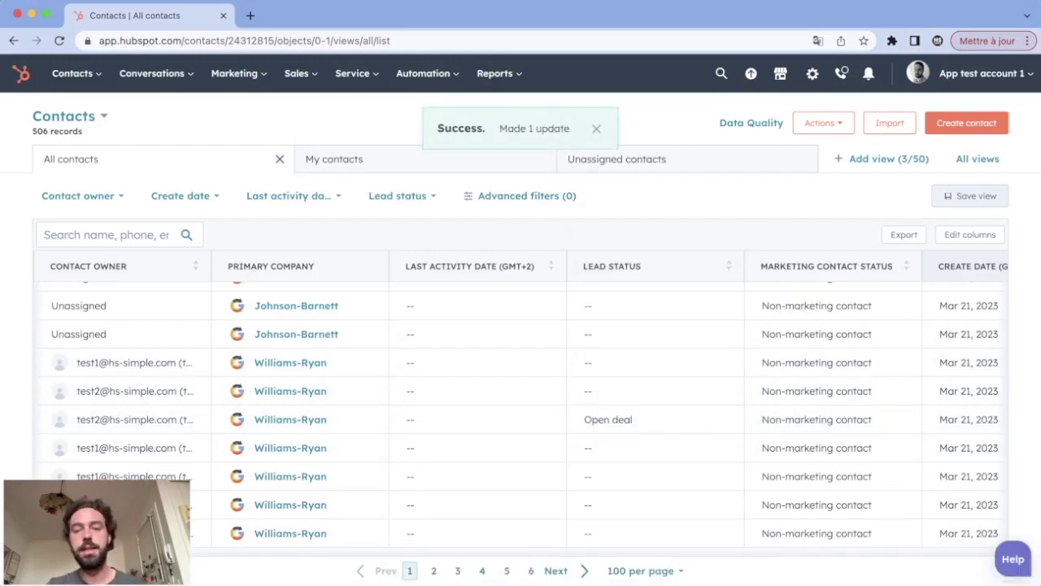
- Review the contacts table's columns and the column selection without changing it
{"action": "scroll", "coordinate": [520, 407], "scroll_direction": "left", "scroll_amount": 10}
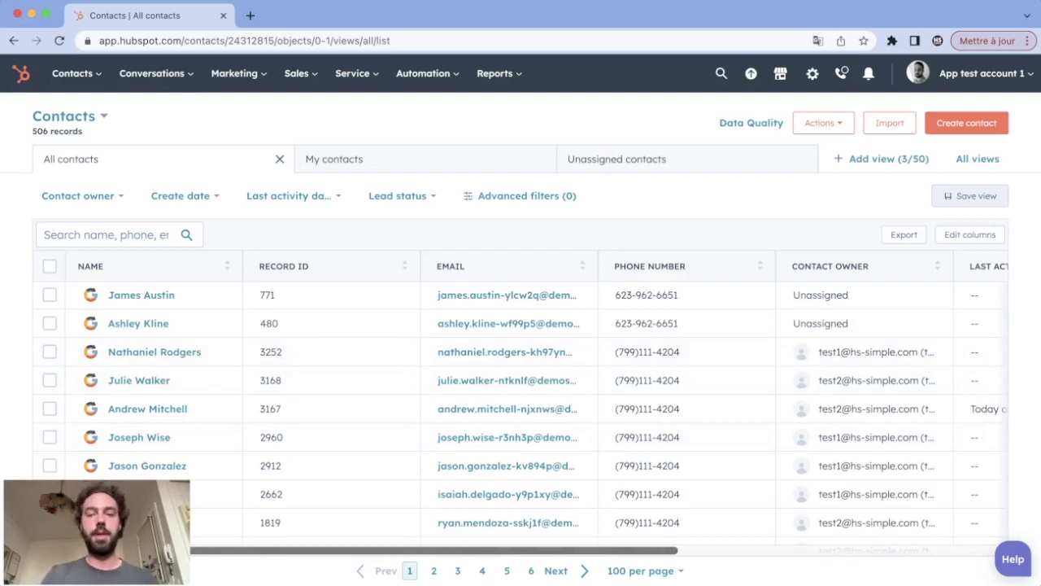
{"action": "scroll", "coordinate": [521, 323], "scroll_direction": "right", "scroll_amount": 10}
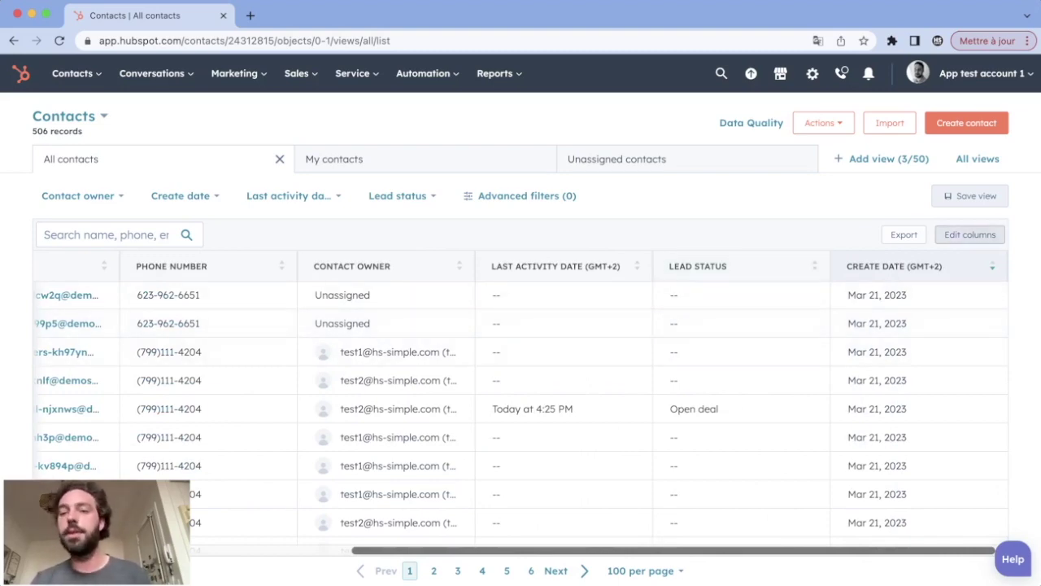
{"action": "left_click", "coordinate": [976, 234]}
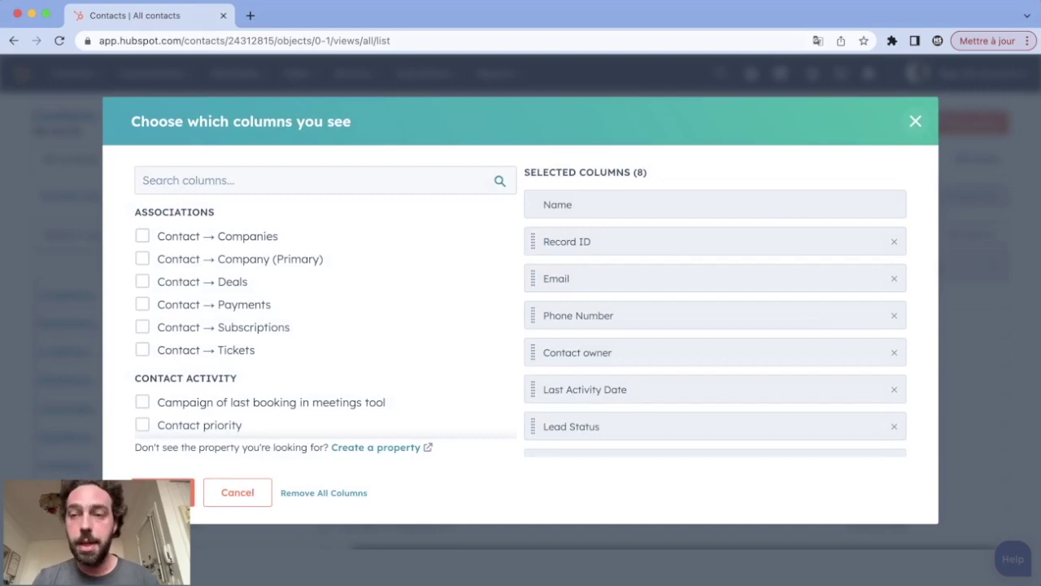
{"action": "left_click", "coordinate": [915, 121]}
{"action": "scroll", "coordinate": [509, 409], "scroll_direction": "left", "scroll_amount": 6}
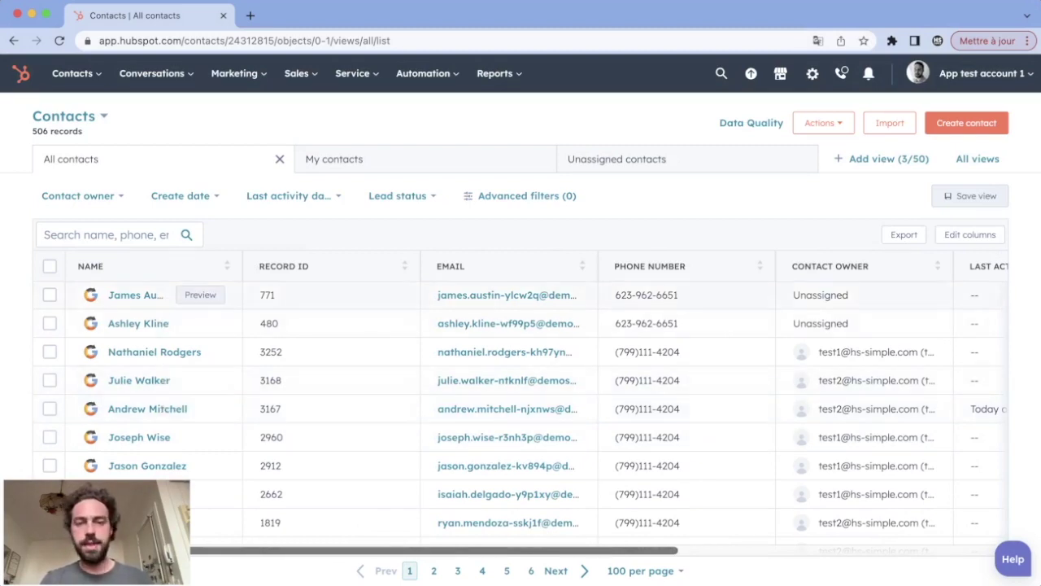
- Apply an advanced filter for contacts whose Marketing contact status is known, and review the added column in the table
{"action": "scroll", "coordinate": [686, 380], "scroll_direction": "right", "scroll_amount": 10}
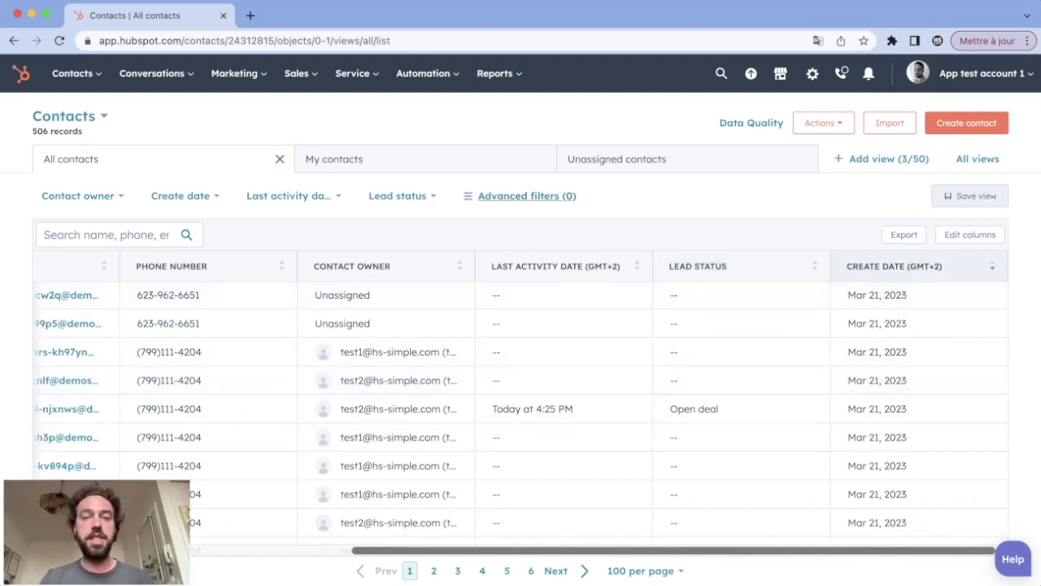
{"action": "left_click", "coordinate": [527, 195]}
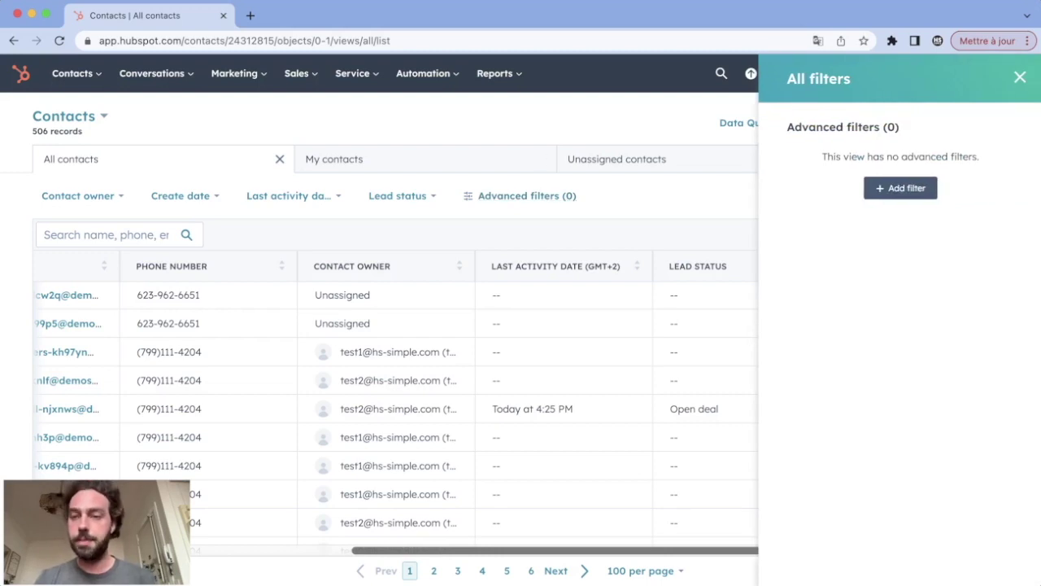
{"action": "left_click", "coordinate": [900, 188]}
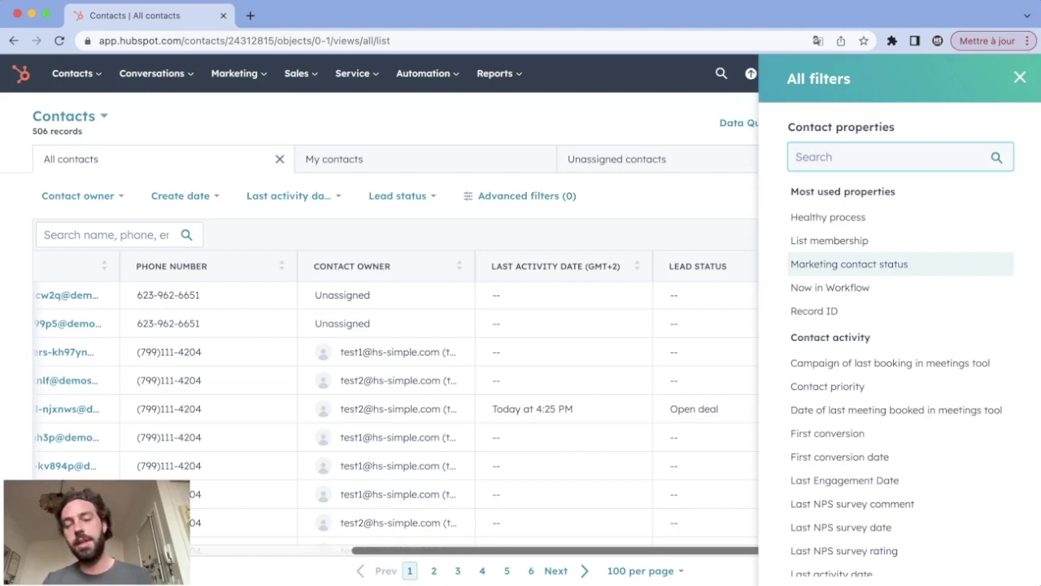
{"action": "left_click", "coordinate": [849, 264]}
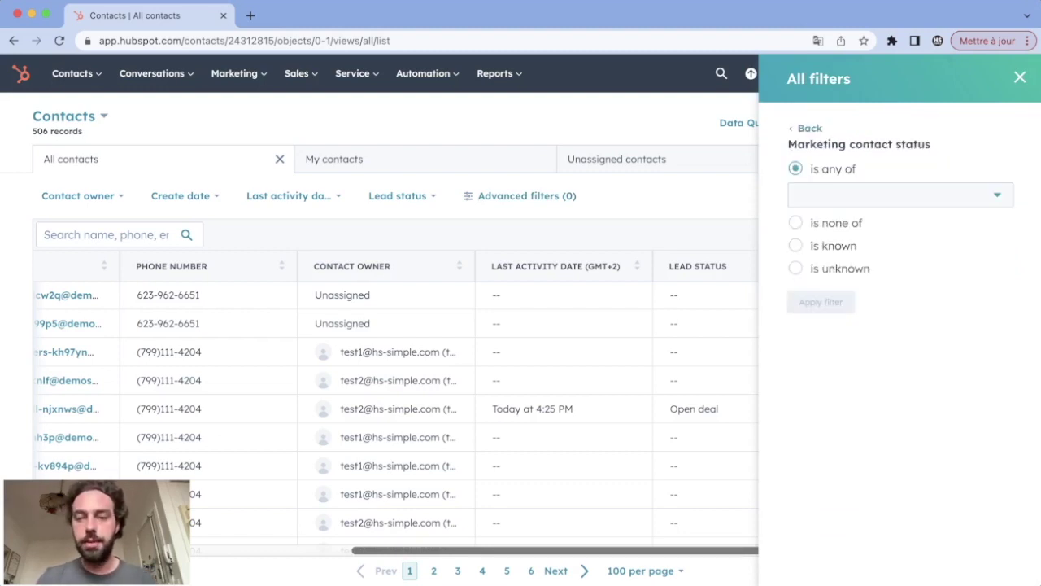
{"action": "left_click", "coordinate": [795, 244]}
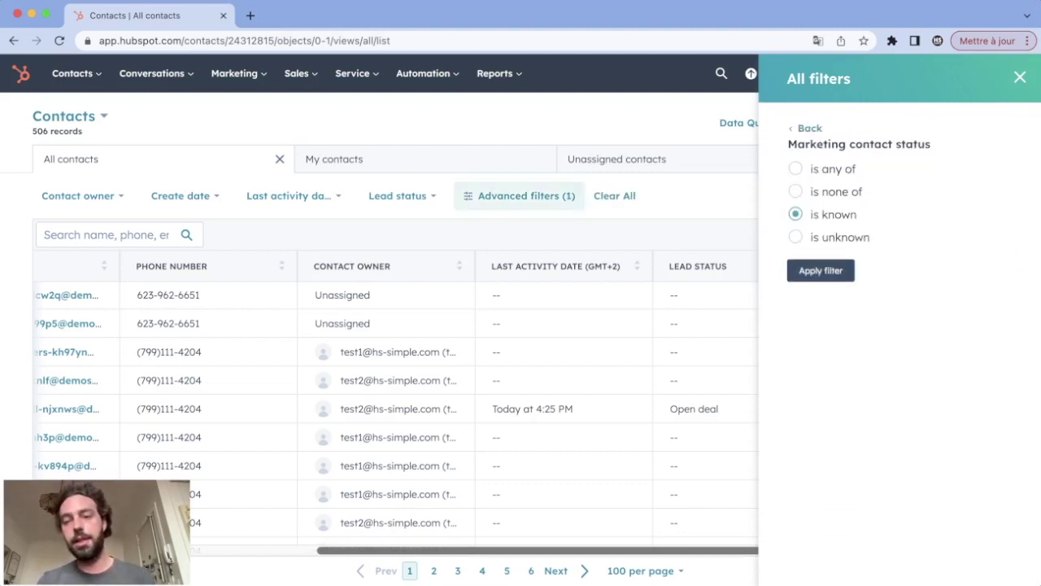
{"action": "left_click", "coordinate": [819, 269]}
{"action": "left_click", "coordinate": [1020, 77]}
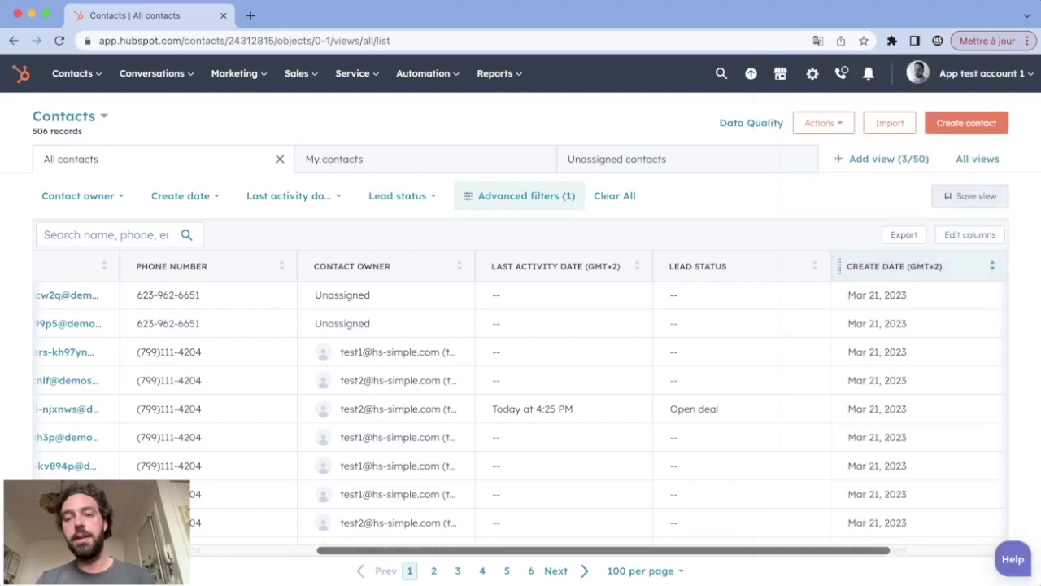
{"action": "scroll", "coordinate": [919, 267], "scroll_direction": "right", "scroll_amount": 2}
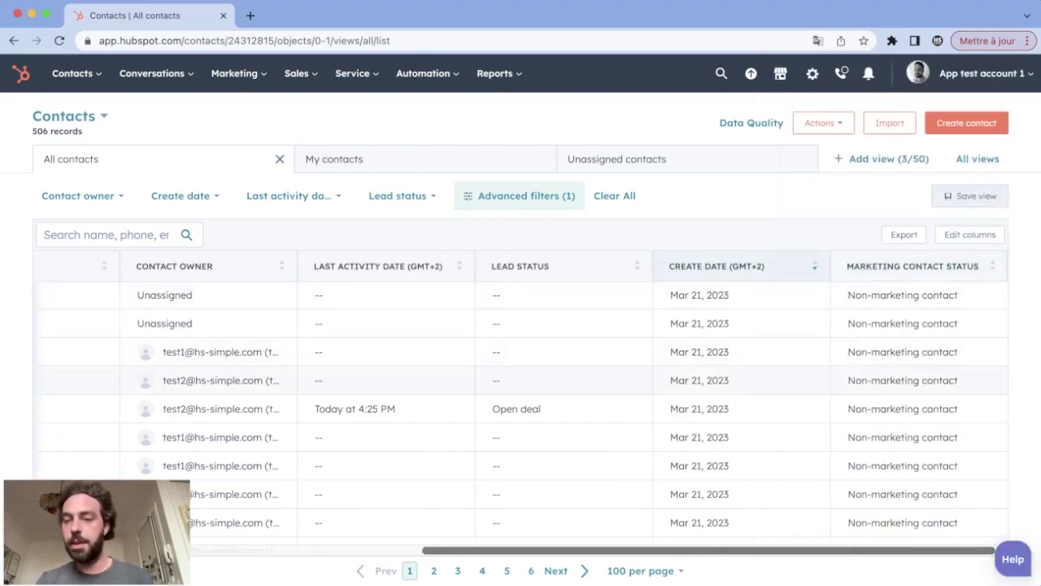
{"action": "scroll", "coordinate": [524, 415], "scroll_direction": "down", "scroll_amount": 5}
{"action": "scroll", "coordinate": [520, 415], "scroll_direction": "up", "scroll_amount": 5}
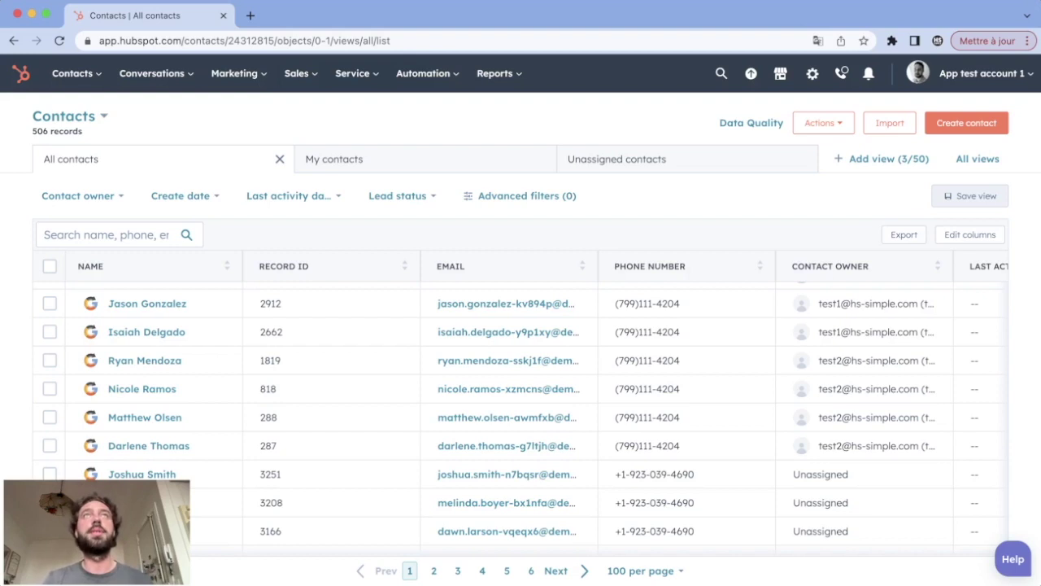
- Add an advanced filter for contacts whose Marketing contact status is any of Non-marketing contact
{"action": "left_click", "coordinate": [520, 195]}
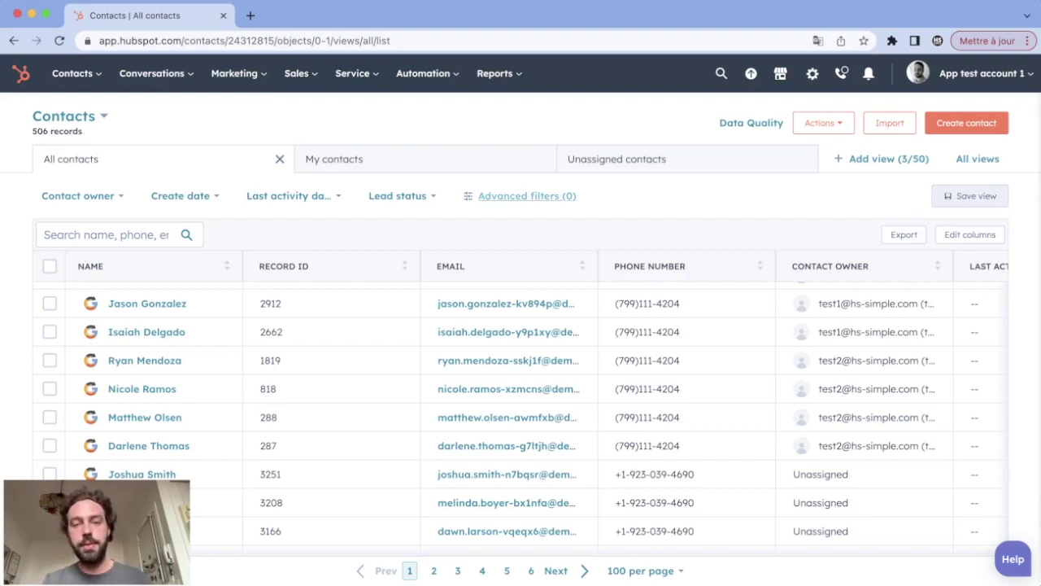
{"action": "left_click", "coordinate": [900, 188]}
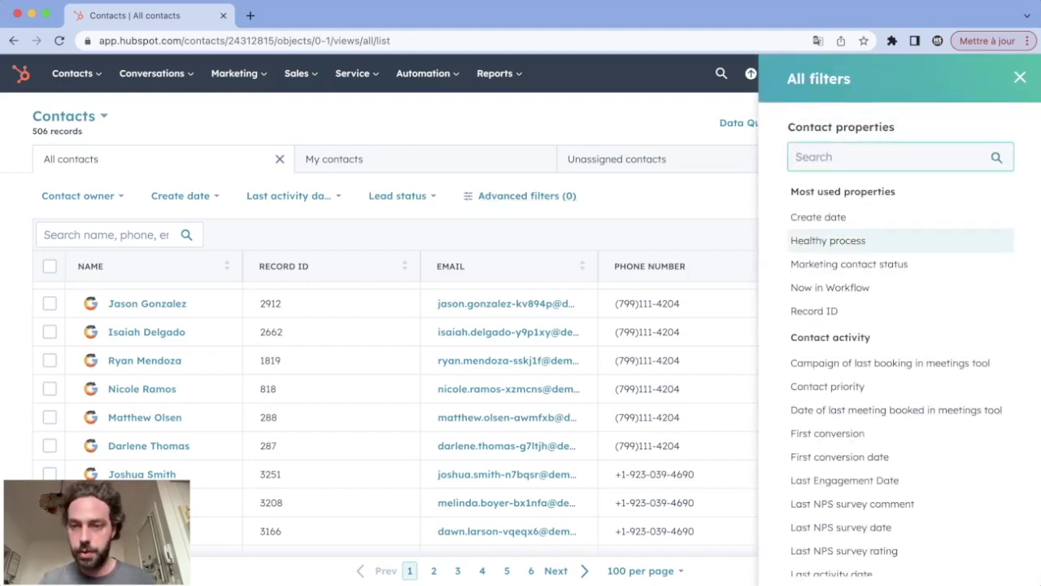
{"action": "left_click", "coordinate": [846, 264]}
{"action": "left_click", "coordinate": [900, 194]}
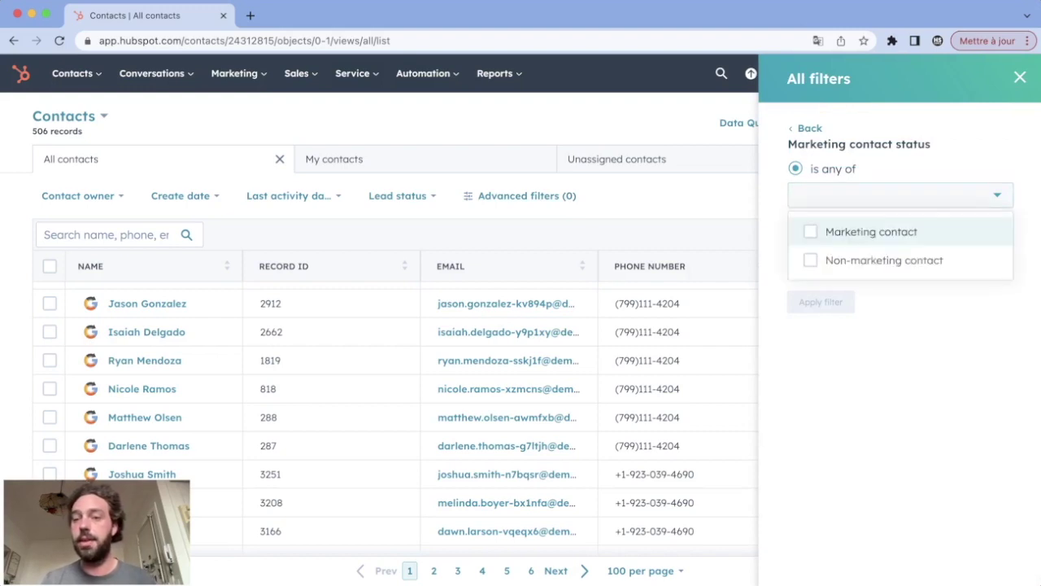
{"action": "left_click", "coordinate": [884, 260]}
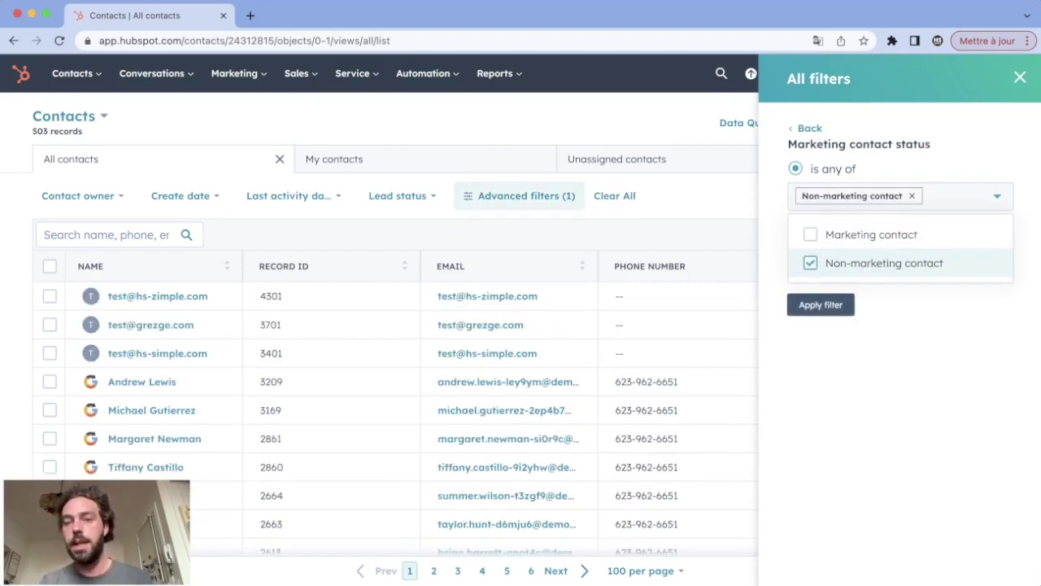
{"action": "left_click", "coordinate": [820, 302]}
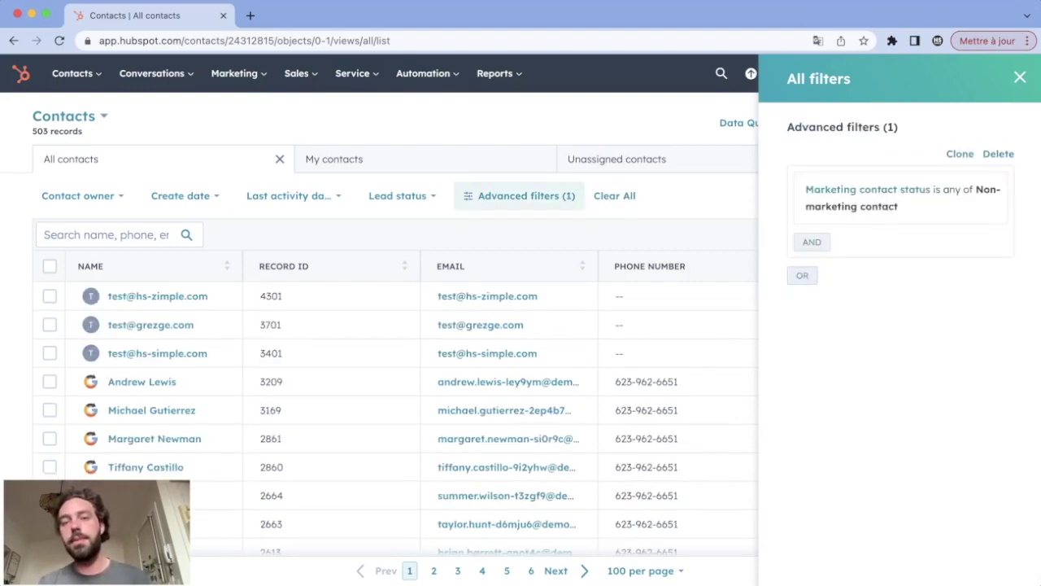
- Add an AND condition filtering contacts whose Create date is This year, and return to the contacts table
{"action": "left_click", "coordinate": [802, 275]}
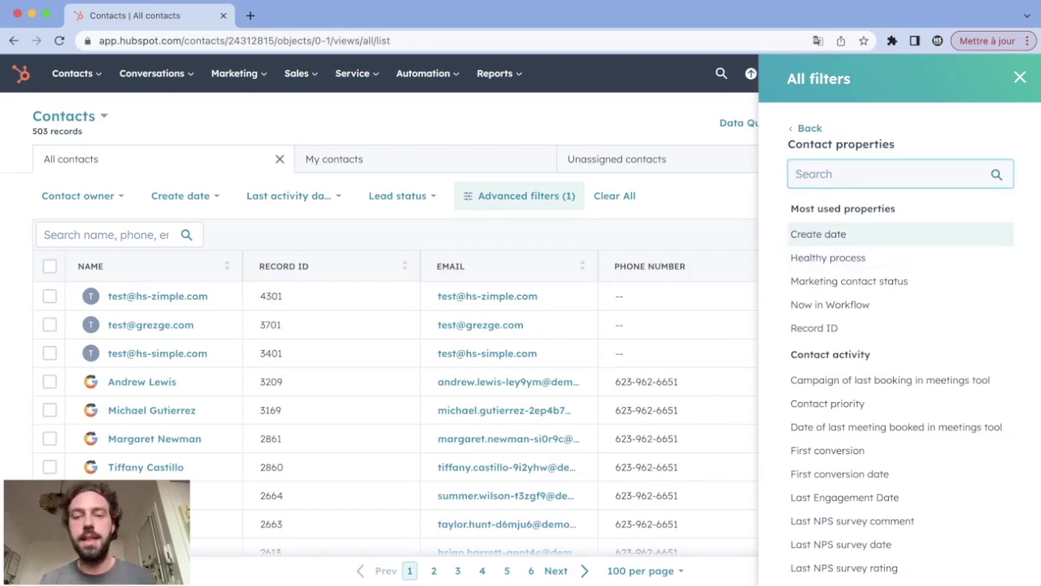
{"action": "left_click", "coordinate": [818, 233]}
{"action": "left_click", "coordinate": [895, 213]}
{"action": "scroll", "coordinate": [895, 370], "scroll_direction": "down", "scroll_amount": 10}
{"action": "scroll", "coordinate": [895, 370], "scroll_direction": "down", "scroll_amount": 5}
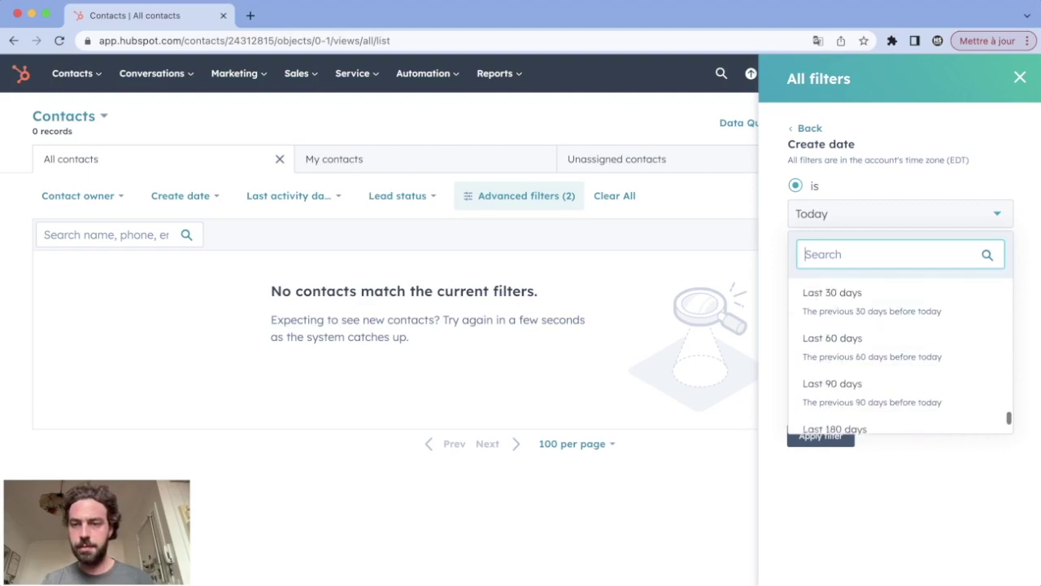
{"action": "scroll", "coordinate": [895, 370], "scroll_direction": "up", "scroll_amount": 8}
{"action": "scroll", "coordinate": [894, 370], "scroll_direction": "up", "scroll_amount": 3}
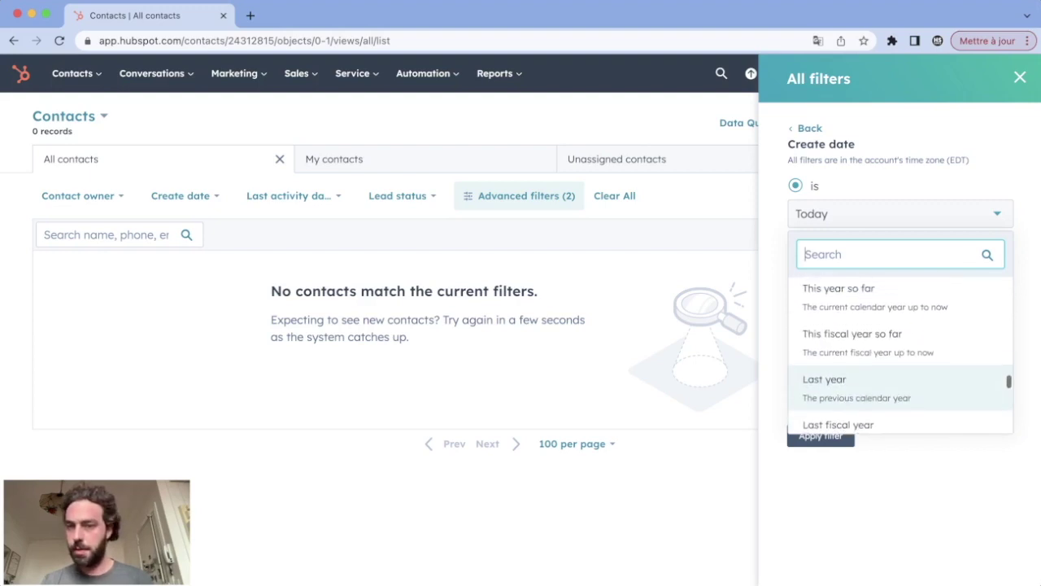
{"action": "left_click", "coordinate": [853, 392]}
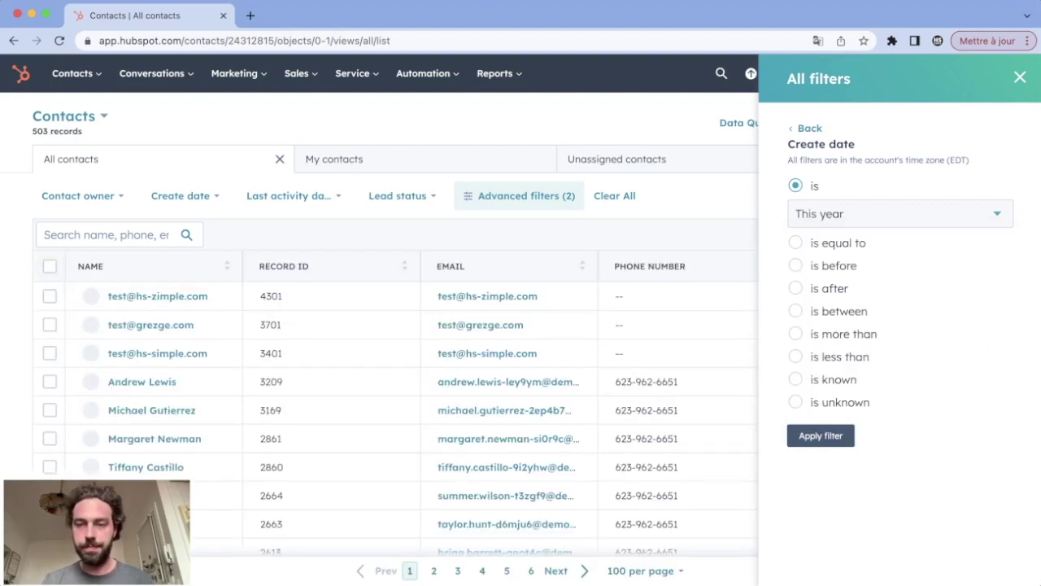
{"action": "left_click", "coordinate": [821, 435]}
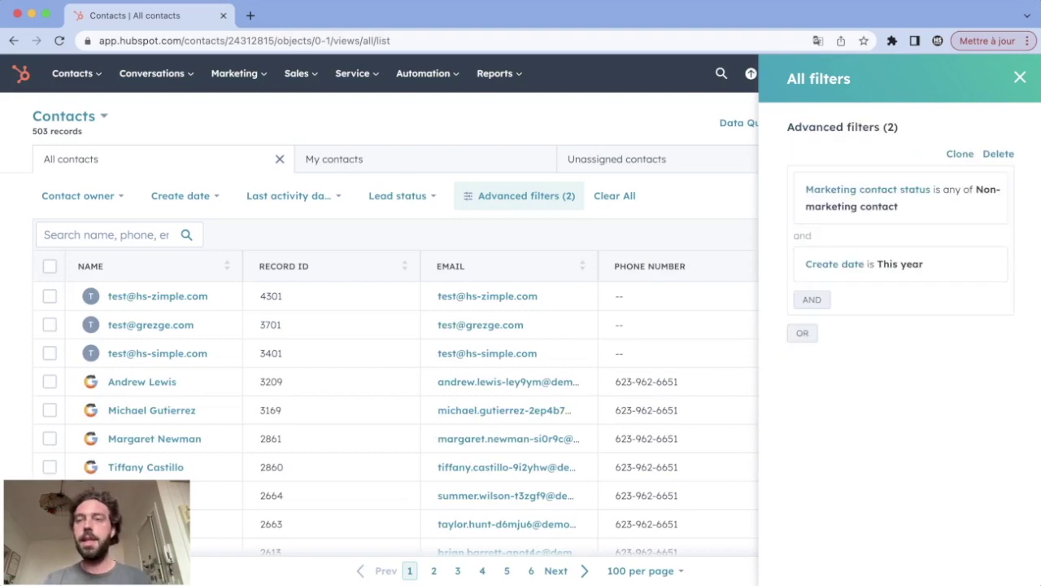
{"action": "left_click", "coordinate": [1020, 77]}
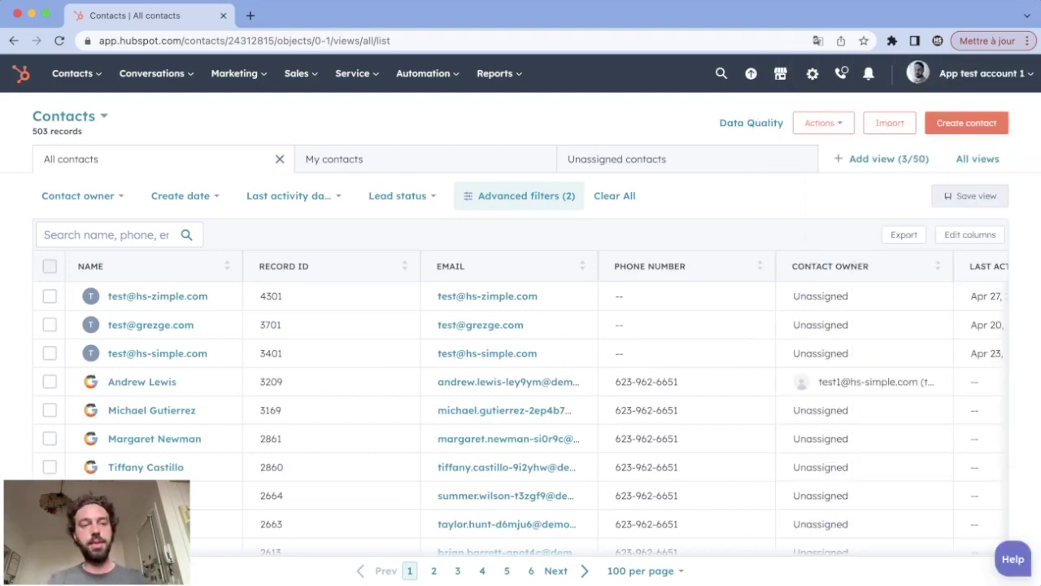
- Select every filtered contact across all pages, not just the rows on the current page
{"action": "left_click", "coordinate": [50, 266]}
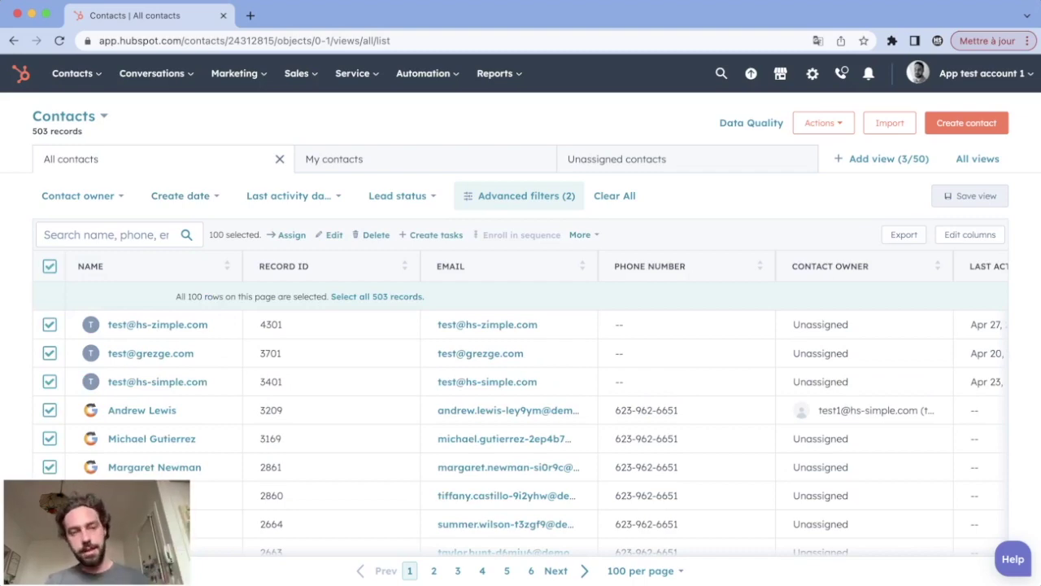
{"action": "scroll", "coordinate": [204, 410], "scroll_direction": "down", "scroll_amount": 20}
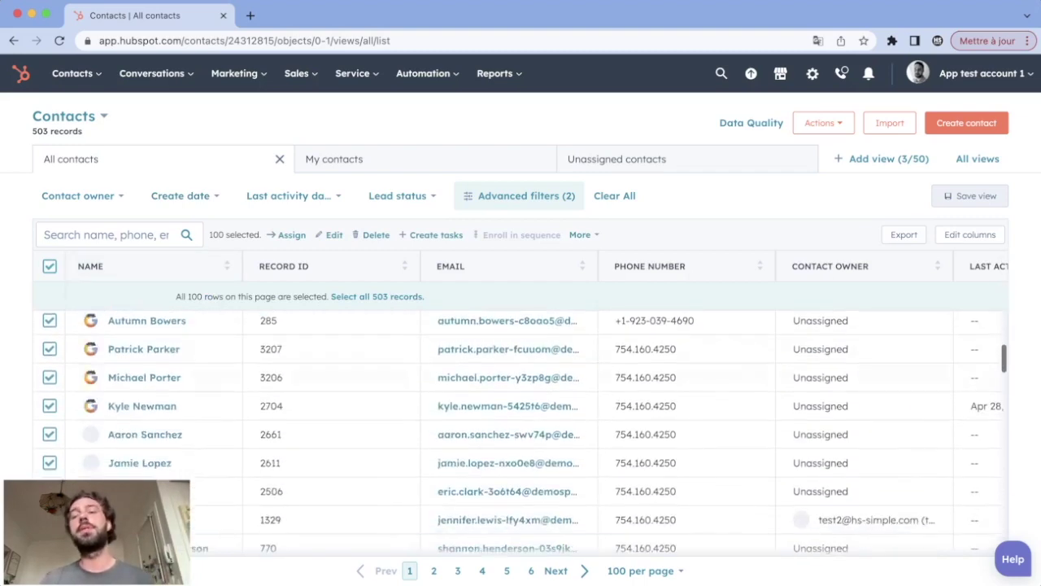
{"action": "scroll", "coordinate": [203, 423], "scroll_direction": "up", "scroll_amount": 20}
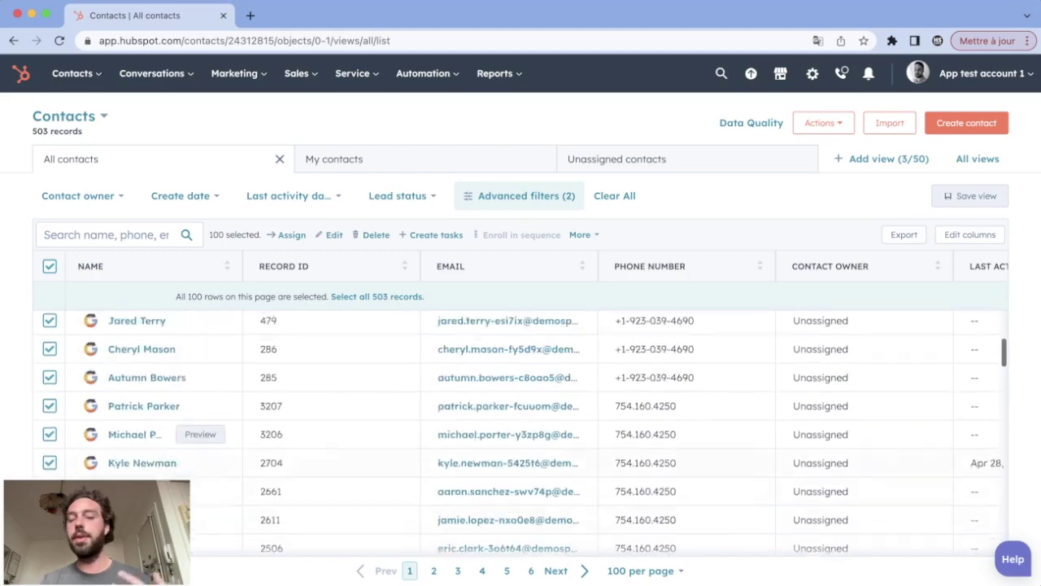
{"action": "scroll", "coordinate": [163, 437], "scroll_direction": "up", "scroll_amount": 8}
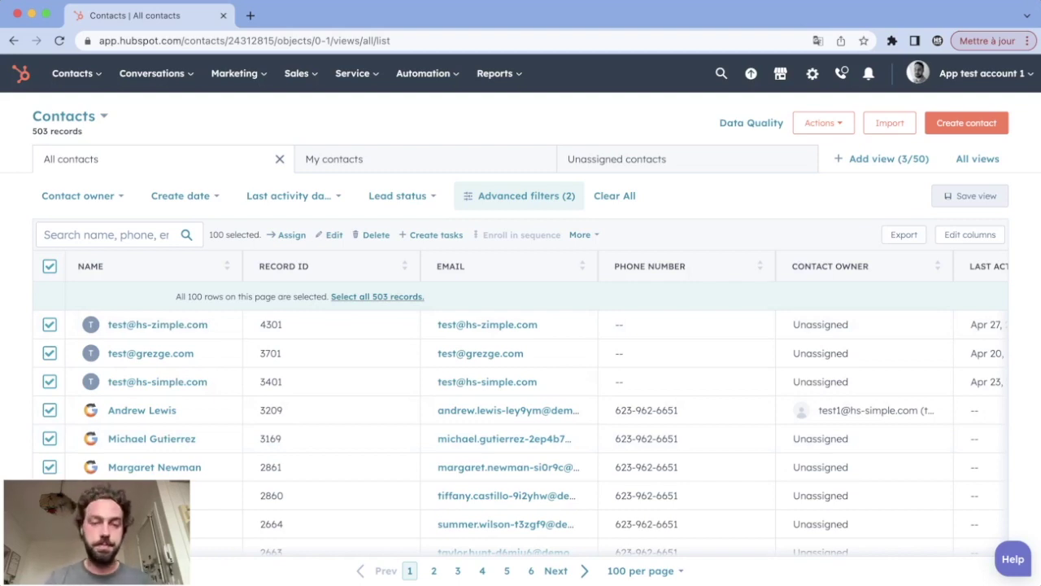
{"action": "left_click", "coordinate": [377, 296]}
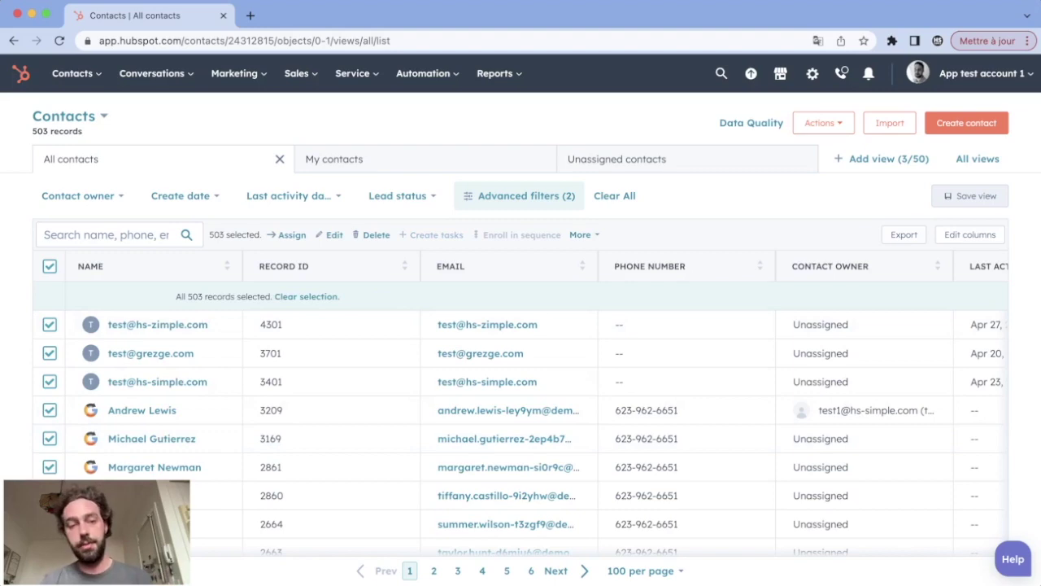
- Try bulk assigning the selected contacts to the test2 user as contact owner, and cancel the assignment
{"action": "left_click", "coordinate": [292, 234]}
{"action": "left_click", "coordinate": [520, 202]}
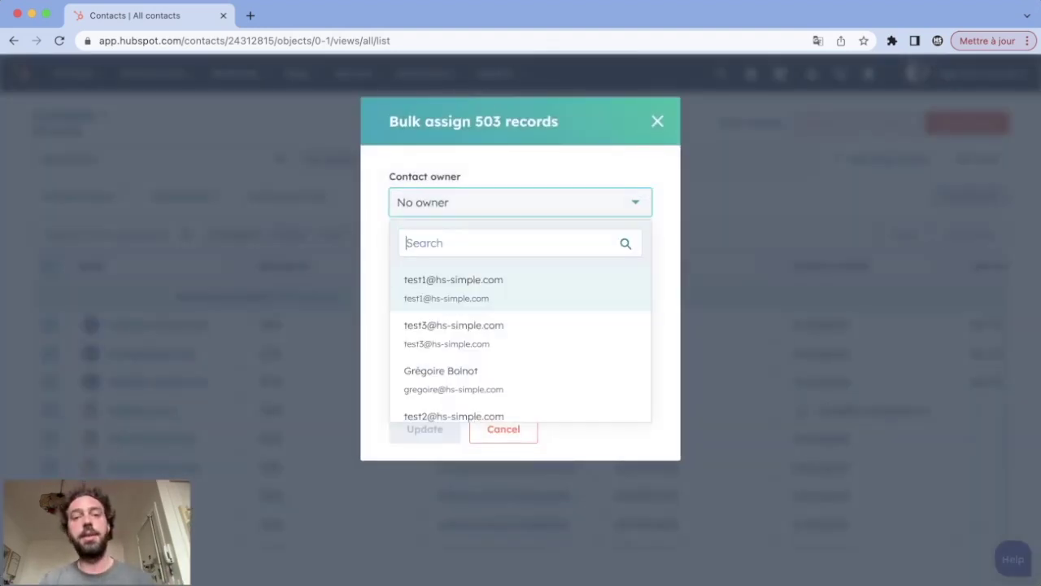
{"action": "scroll", "coordinate": [521, 366], "scroll_direction": "down", "scroll_amount": 1}
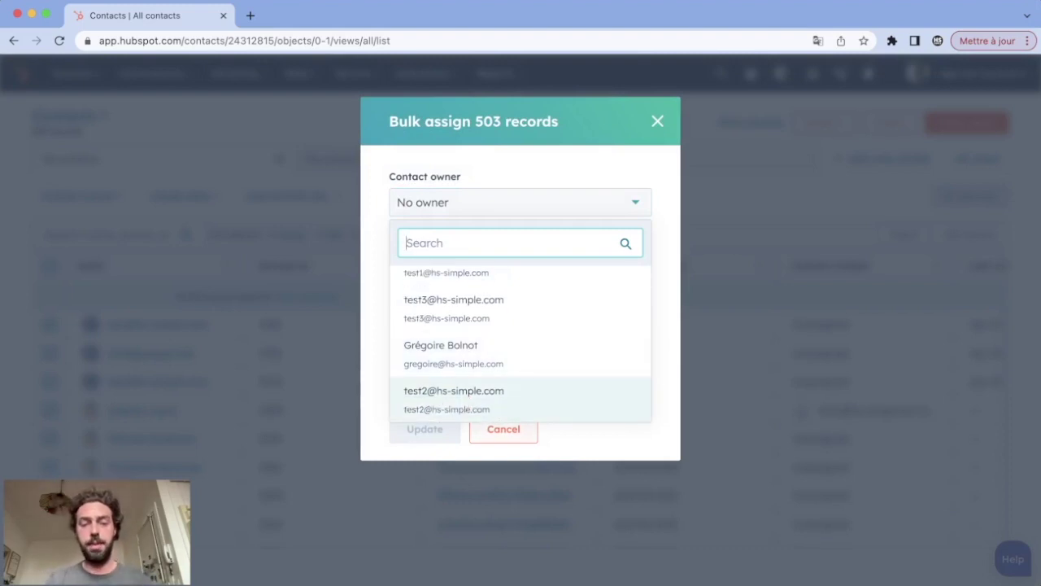
{"action": "left_click", "coordinate": [454, 399]}
{"action": "left_click", "coordinate": [503, 428]}
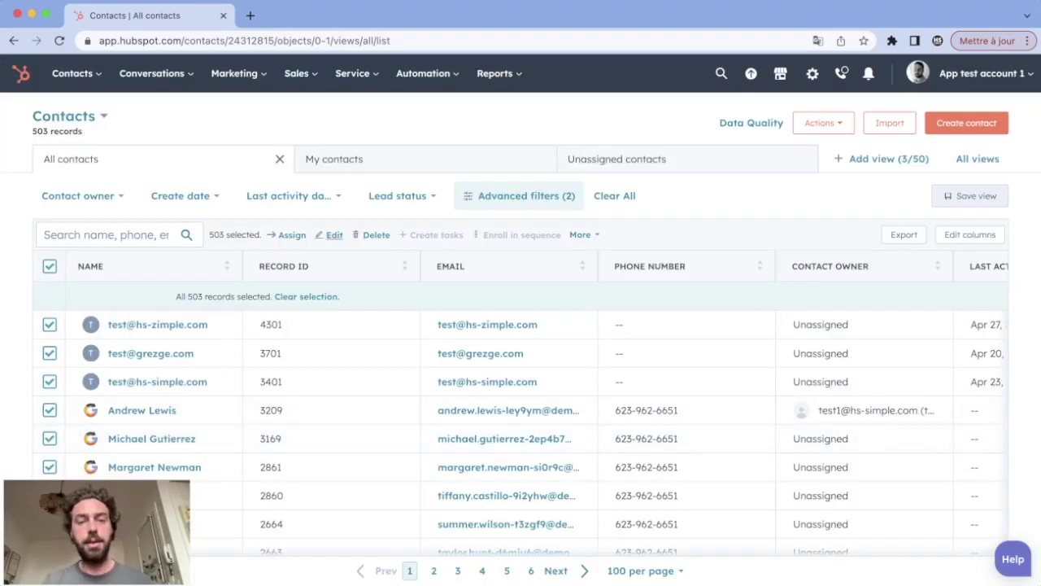
- Examine the additional bulk actions offered for the selected contacts
{"action": "left_click", "coordinate": [582, 234]}
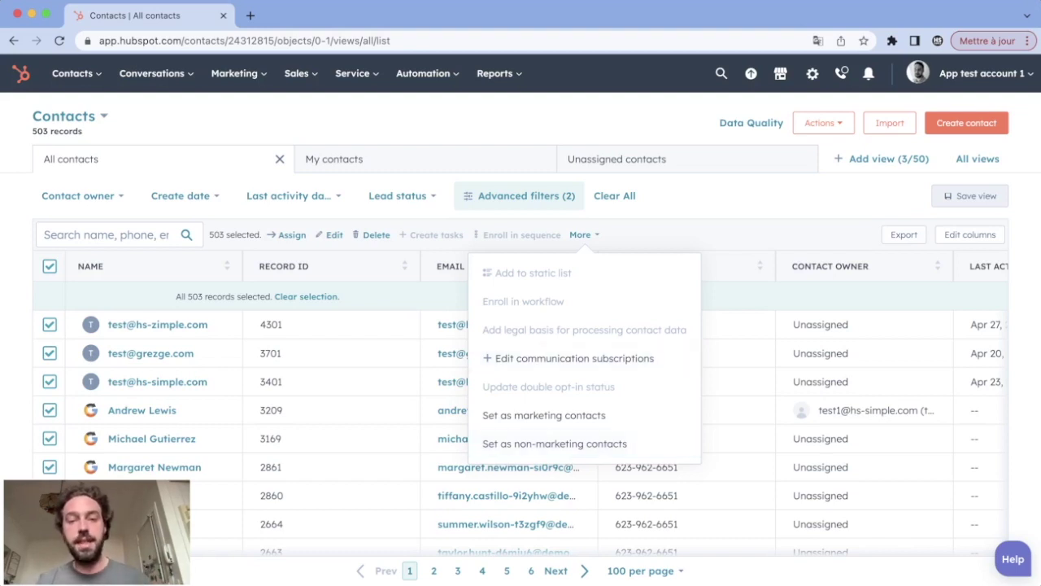
{"action": "mouse_move", "coordinate": [523, 301]}
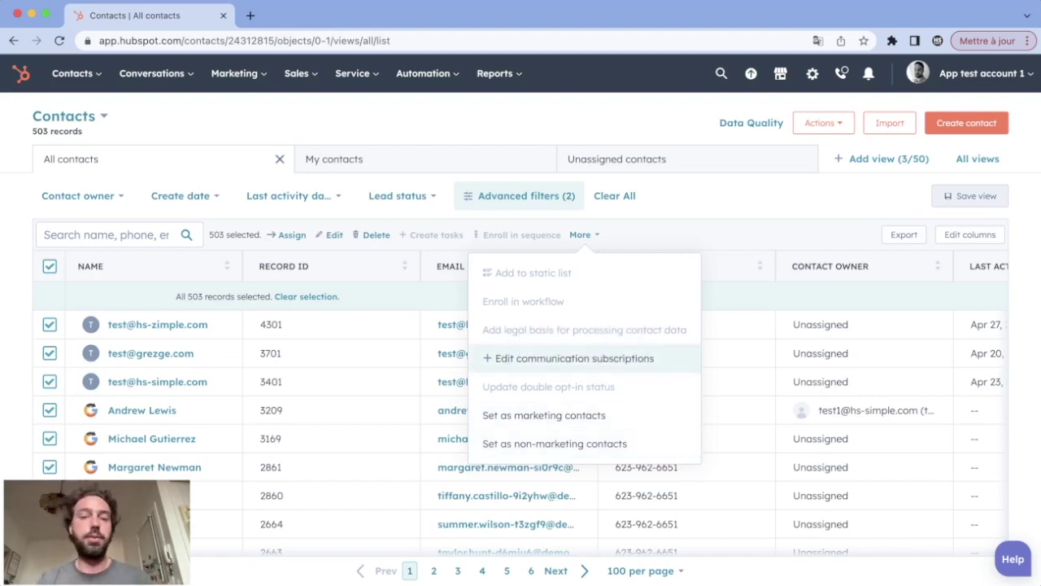
{"action": "mouse_move", "coordinate": [584, 330]}
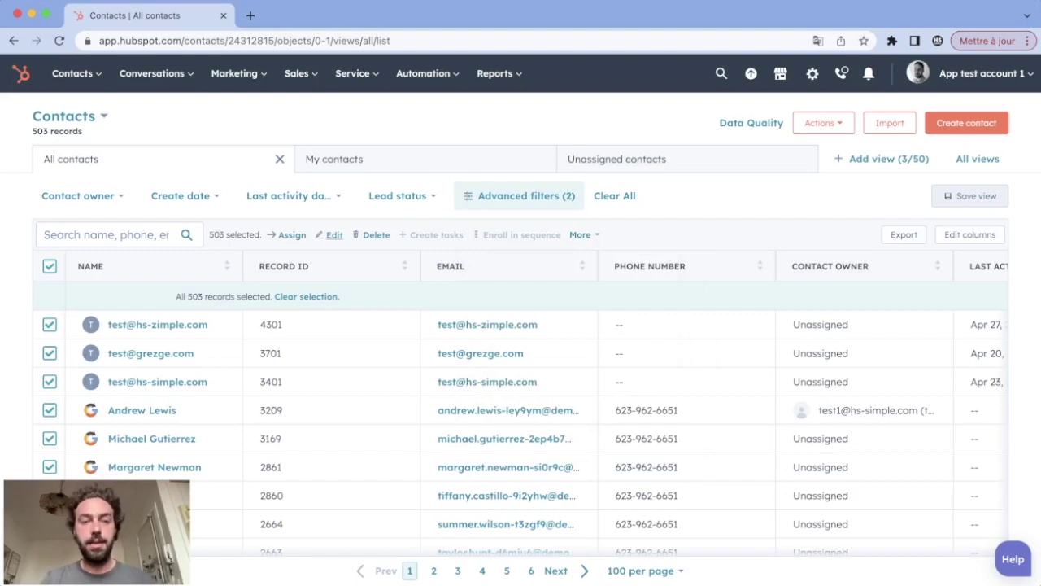
- Set up a bulk edit of the selected contacts' Status to Inactive, confirming 503 records and agreeing to apply it to all
{"action": "left_click", "coordinate": [333, 234]}
{"action": "left_click", "coordinate": [520, 203]}
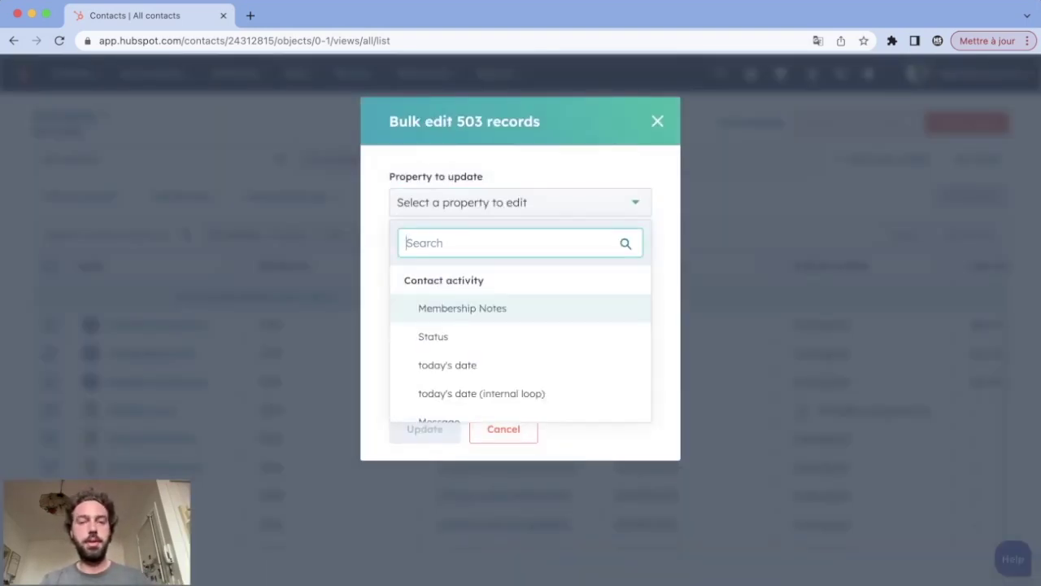
{"action": "key", "text": "Down"}
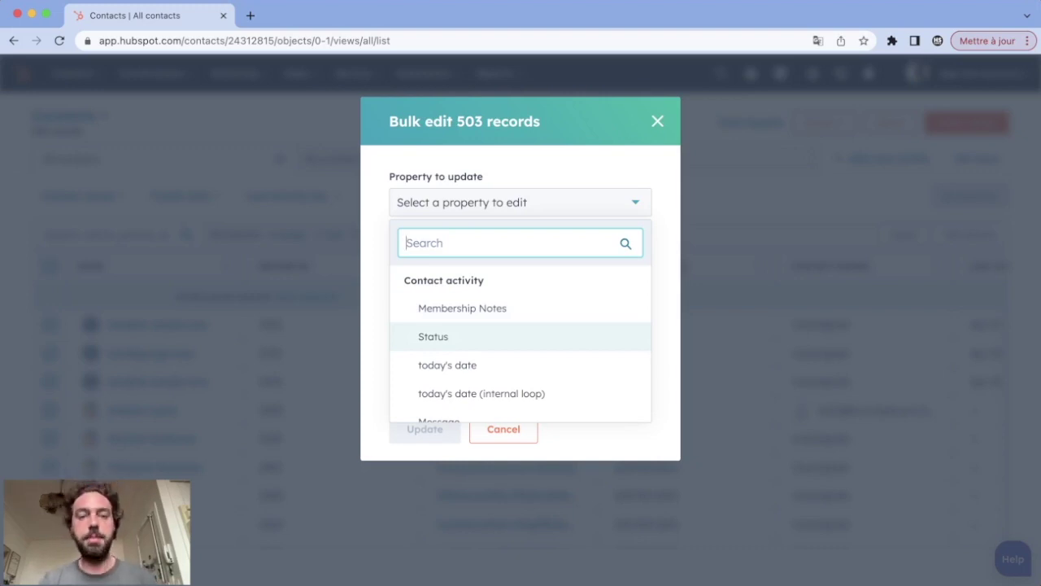
{"action": "key", "text": "Return"}
{"action": "key", "text": "Down"}
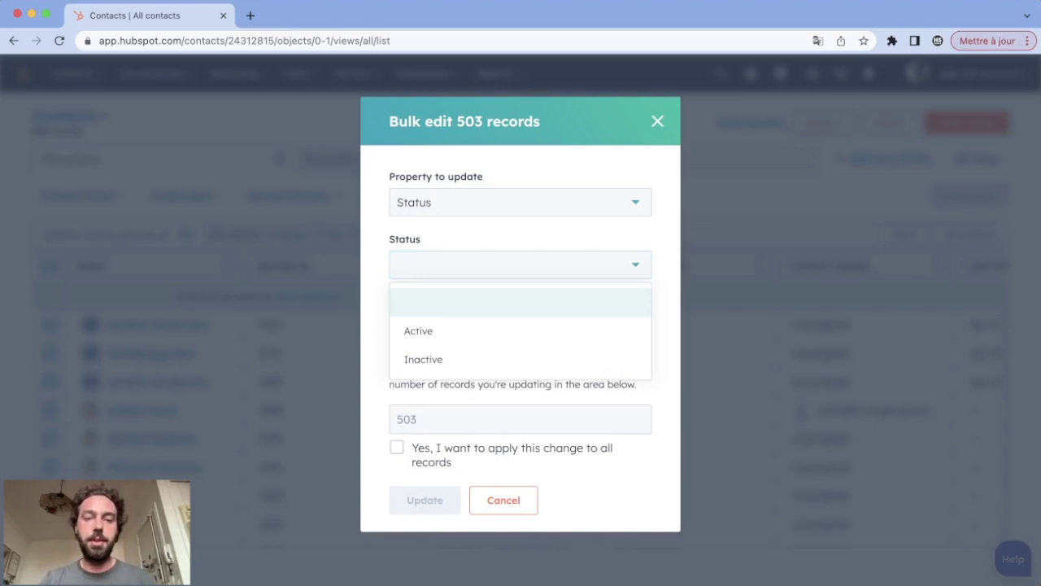
{"action": "key", "text": "Down"}
{"action": "key", "text": "Down"}
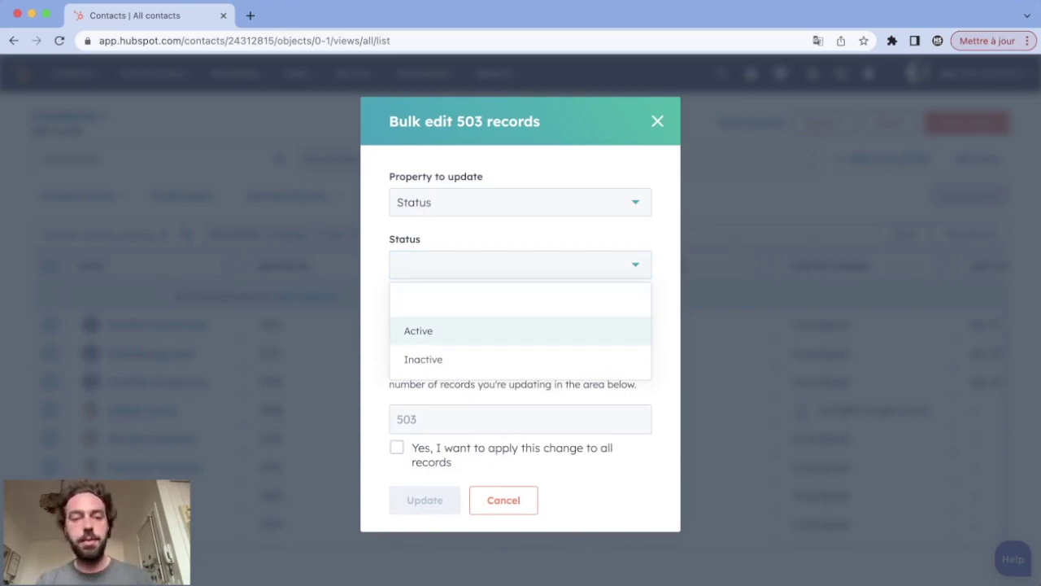
{"action": "key", "text": "Return"}
{"action": "key", "text": "Tab"}
{"action": "type", "text": "503"}
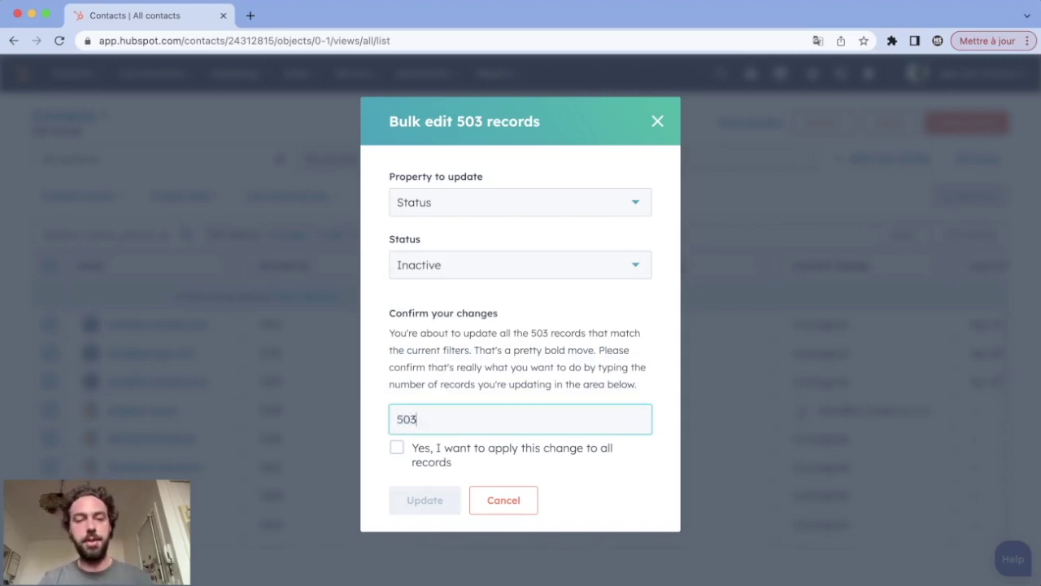
{"action": "left_click", "coordinate": [397, 447]}
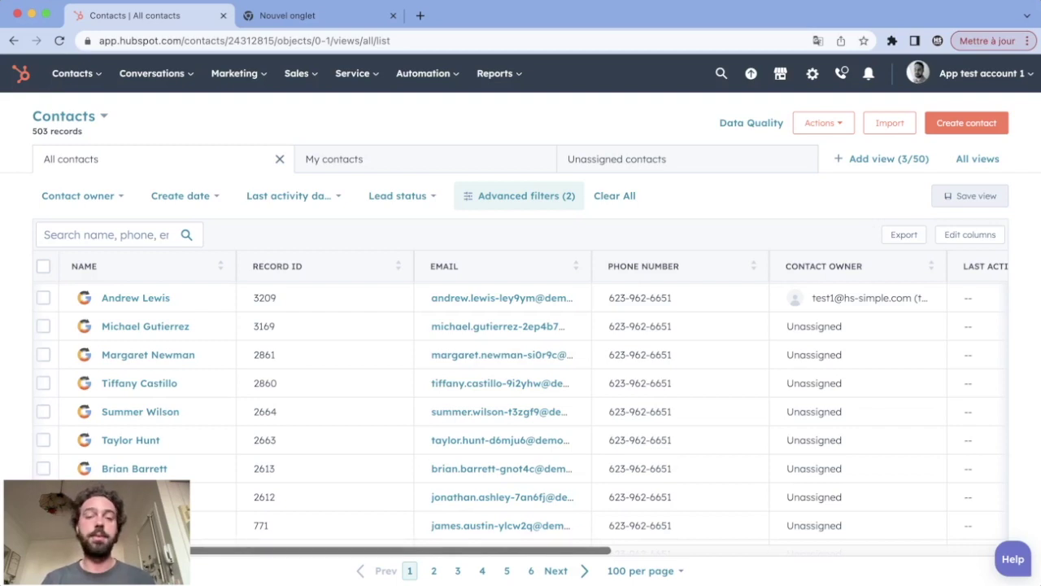
- Add an AND condition filtering contacts whose Contact owner is any of the test1 user, and return to the contacts table
{"action": "left_click", "coordinate": [519, 195]}
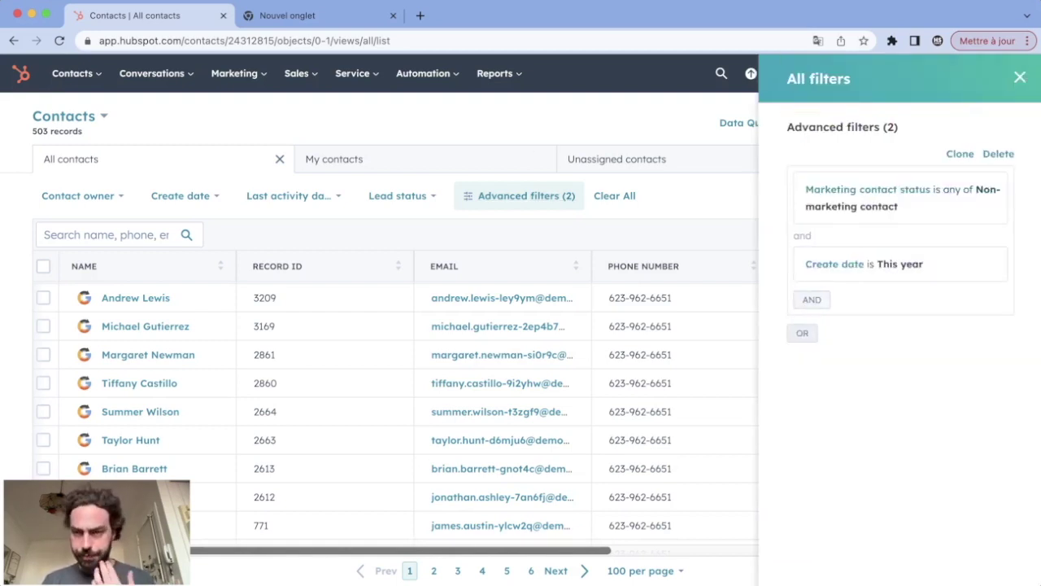
{"action": "left_click", "coordinate": [812, 299]}
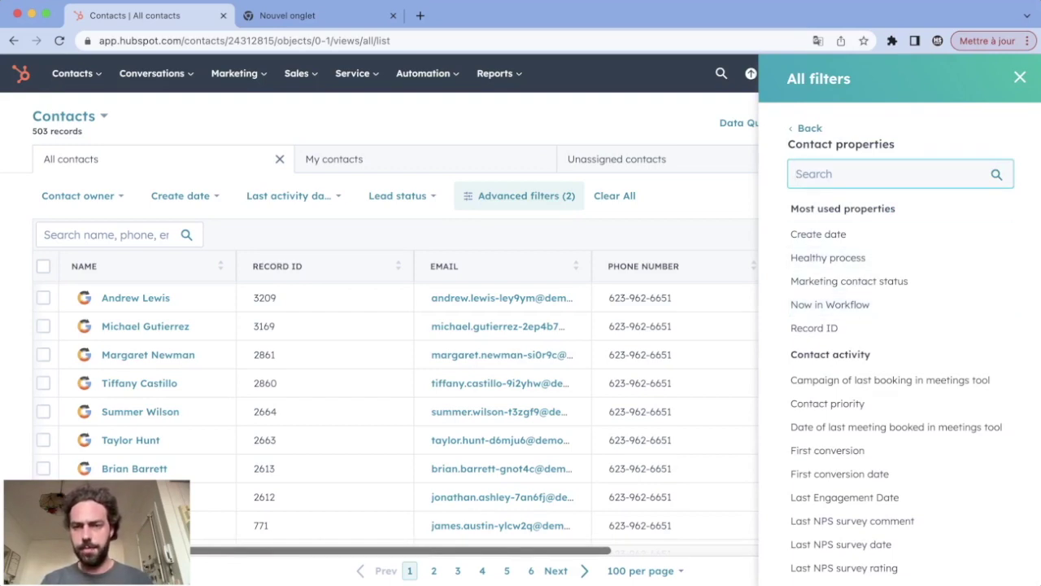
{"action": "type", "text": "contact"}
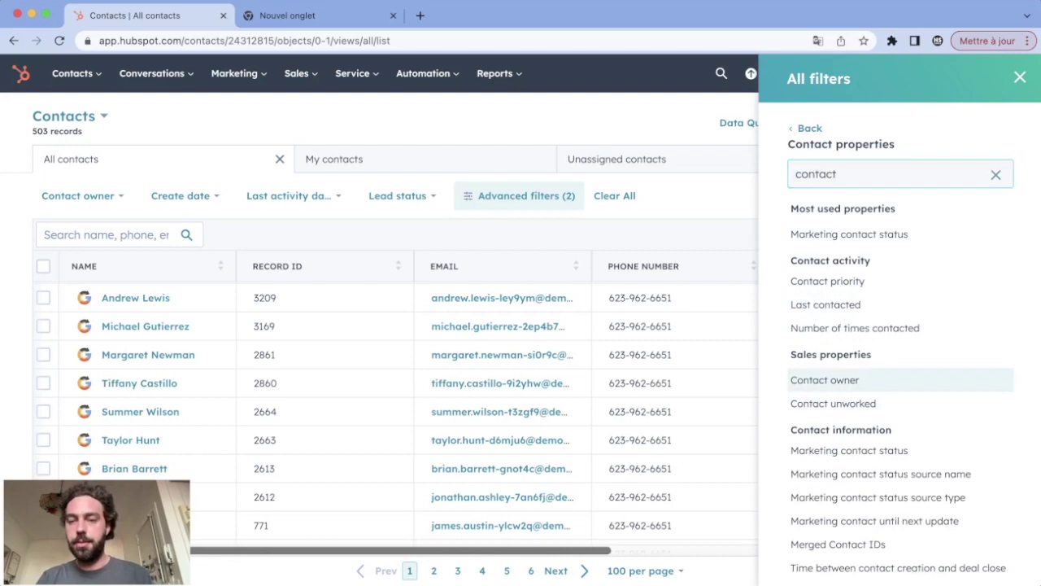
{"action": "left_click", "coordinate": [825, 379]}
{"action": "left_click", "coordinate": [900, 195]}
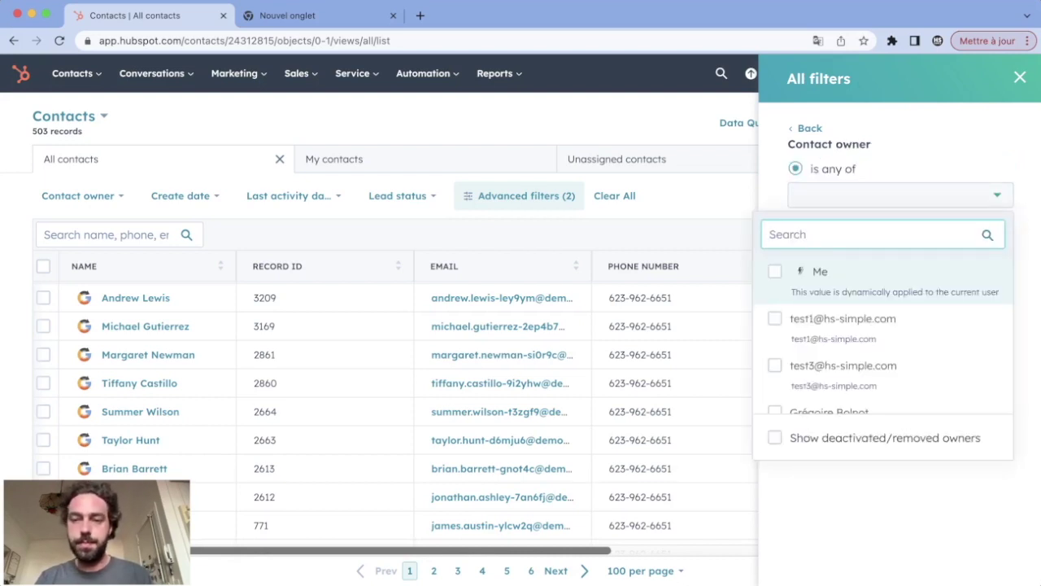
{"action": "left_click", "coordinate": [843, 318]}
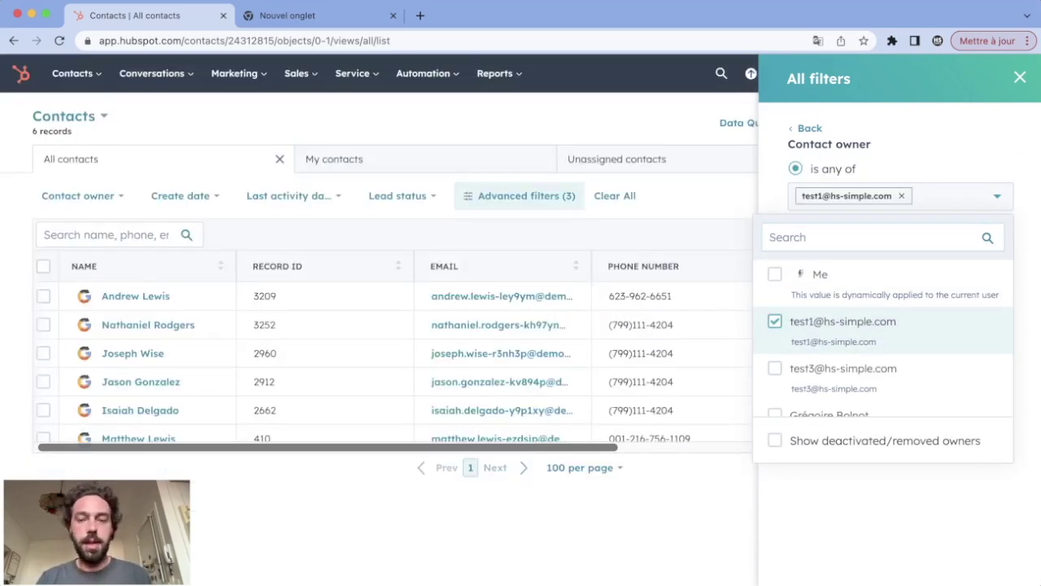
{"action": "key", "text": "Escape"}
{"action": "left_click", "coordinate": [820, 304]}
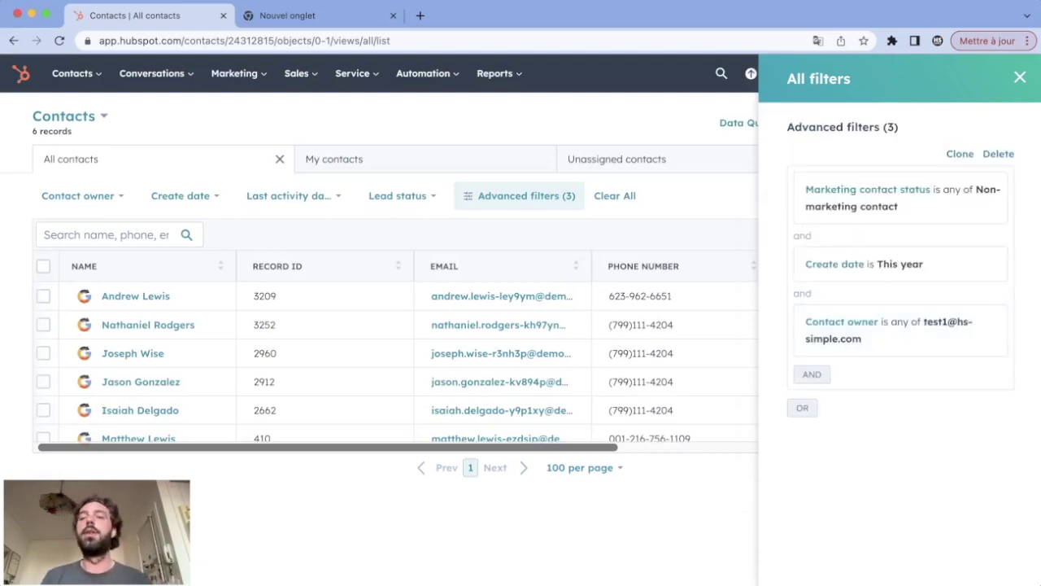
{"action": "key", "text": "Escape"}
- Select all the filtered contacts and add them to the static list test 3
{"action": "left_click", "coordinate": [43, 266]}
{"action": "left_click", "coordinate": [570, 235]}
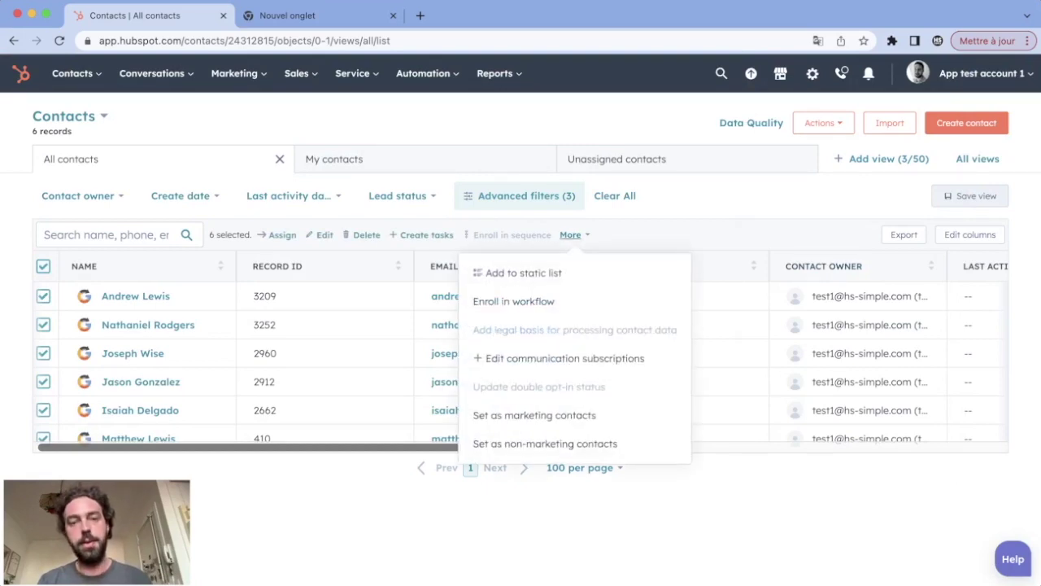
{"action": "left_click", "coordinate": [523, 273]}
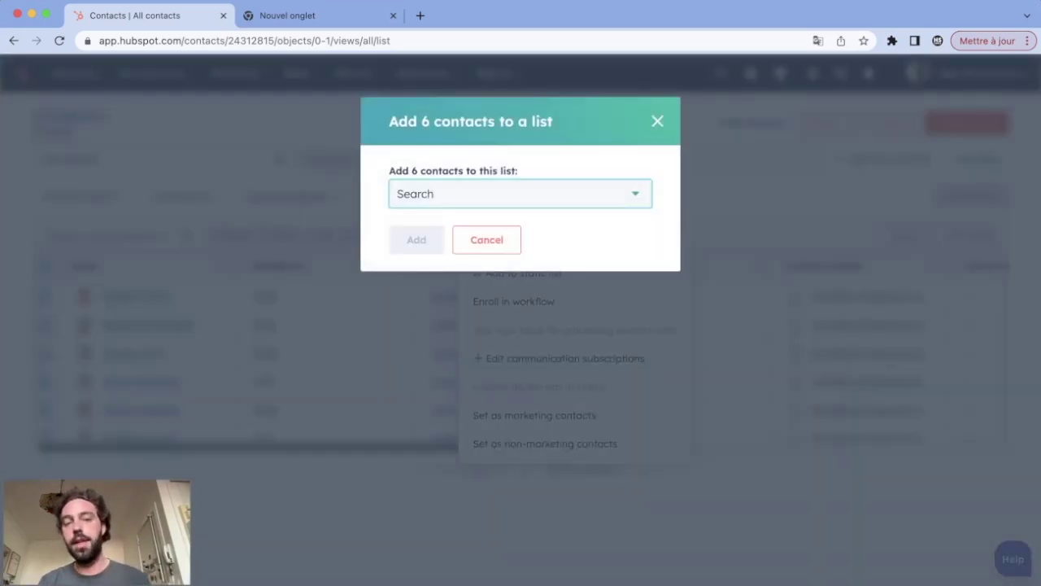
{"action": "left_click", "coordinate": [521, 194]}
{"action": "left_click", "coordinate": [416, 271]}
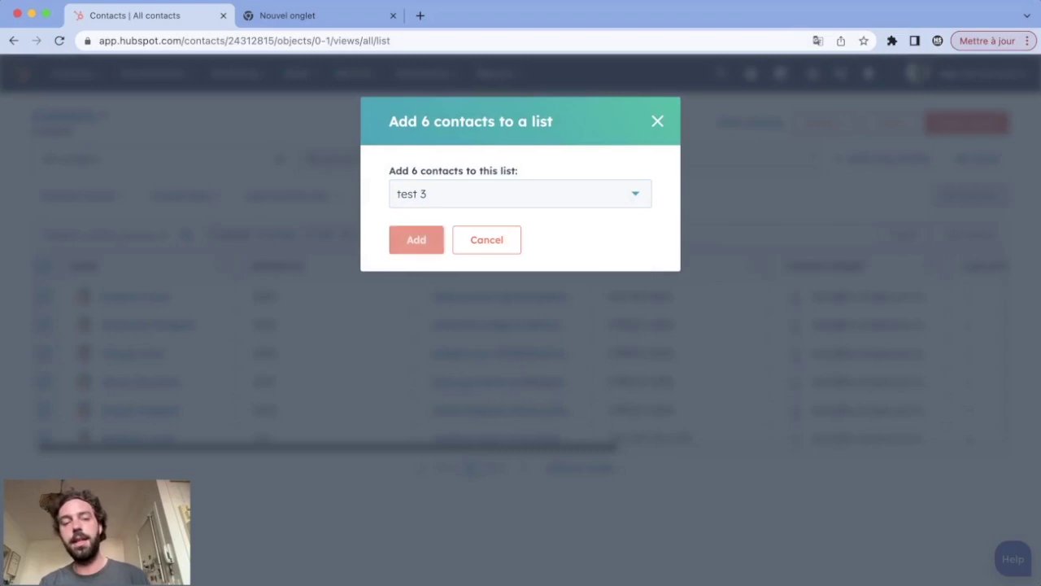
{"action": "left_click", "coordinate": [414, 239]}
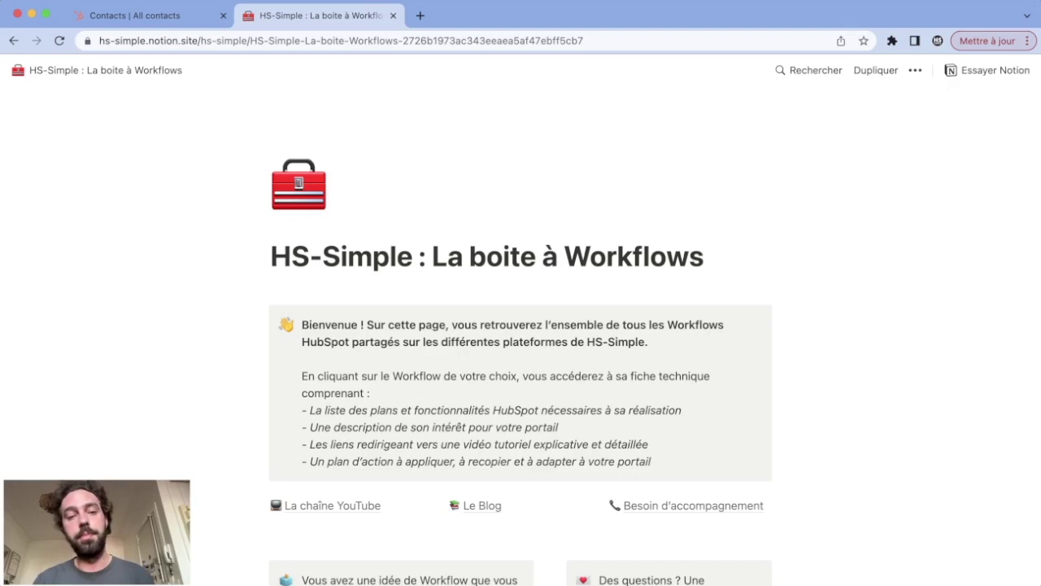
- In the HS-Simple Notion workflow library, open the automation page "Automatiser l'attribution de lead sans Sales Pro"
{"action": "scroll", "coordinate": [520, 340], "scroll_direction": "down", "scroll_amount": 5}
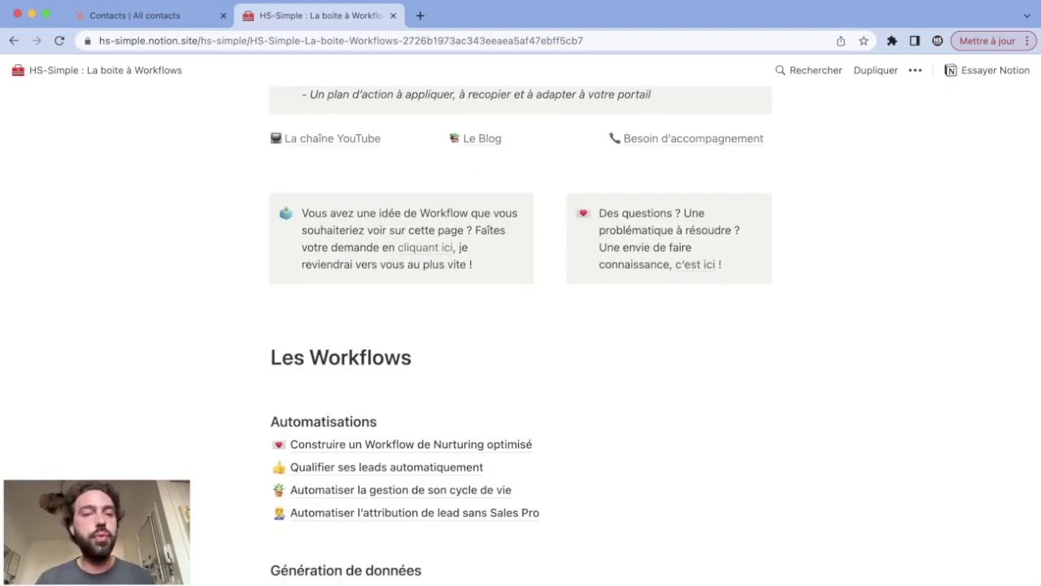
{"action": "scroll", "coordinate": [520, 325], "scroll_direction": "down", "scroll_amount": 1}
{"action": "scroll", "coordinate": [521, 421], "scroll_direction": "down", "scroll_amount": 1}
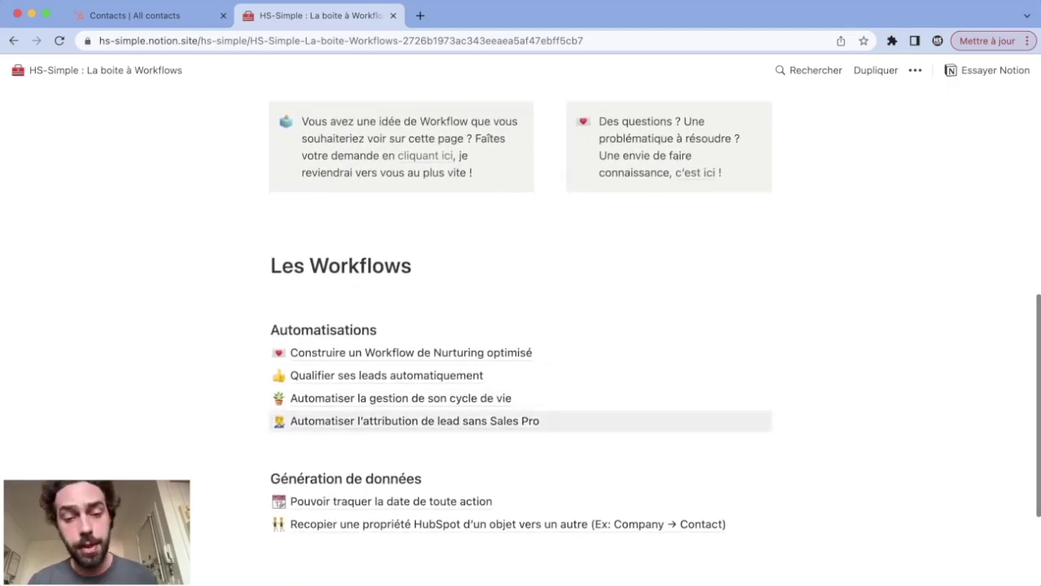
{"action": "left_click", "coordinate": [415, 421]}
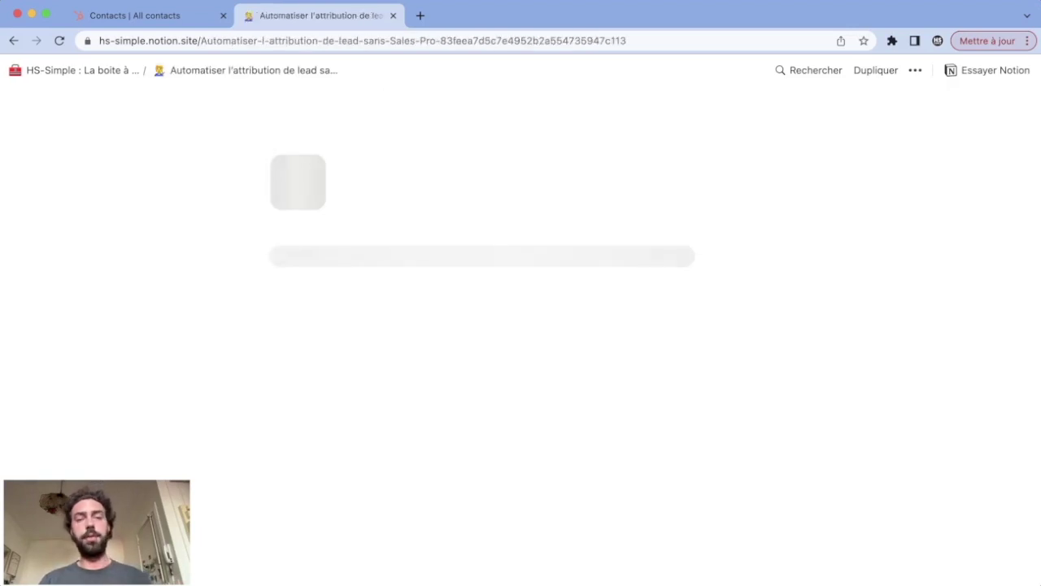
- Review the lead assignment guide's introduction, prerequisites and practical case, and expand the preparation section on randomising with "Record ID Recopy Random"
{"action": "scroll", "coordinate": [521, 335], "scroll_direction": "down", "scroll_amount": 5}
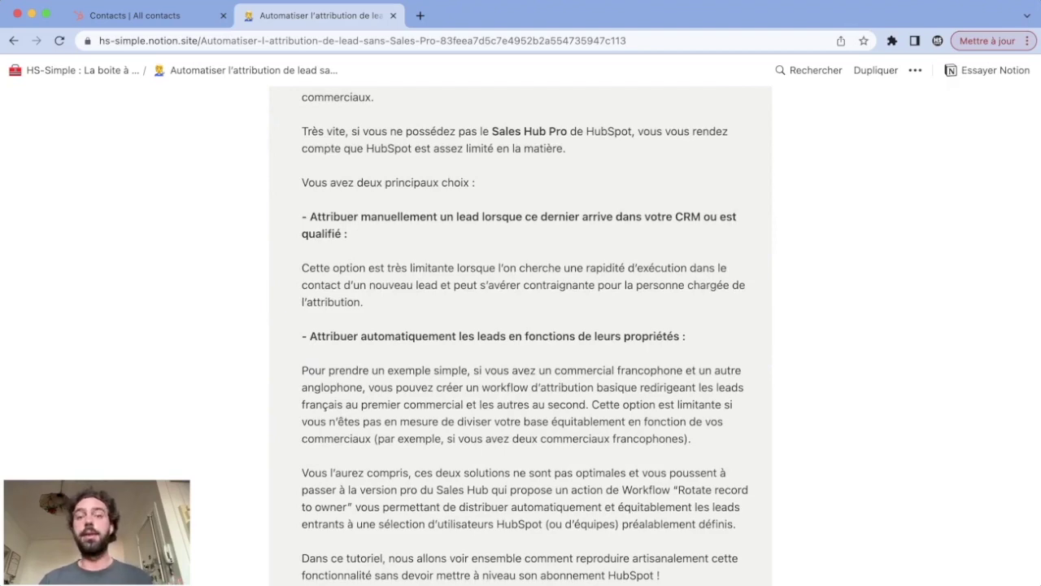
{"action": "scroll", "coordinate": [520, 335], "scroll_direction": "down", "scroll_amount": 12}
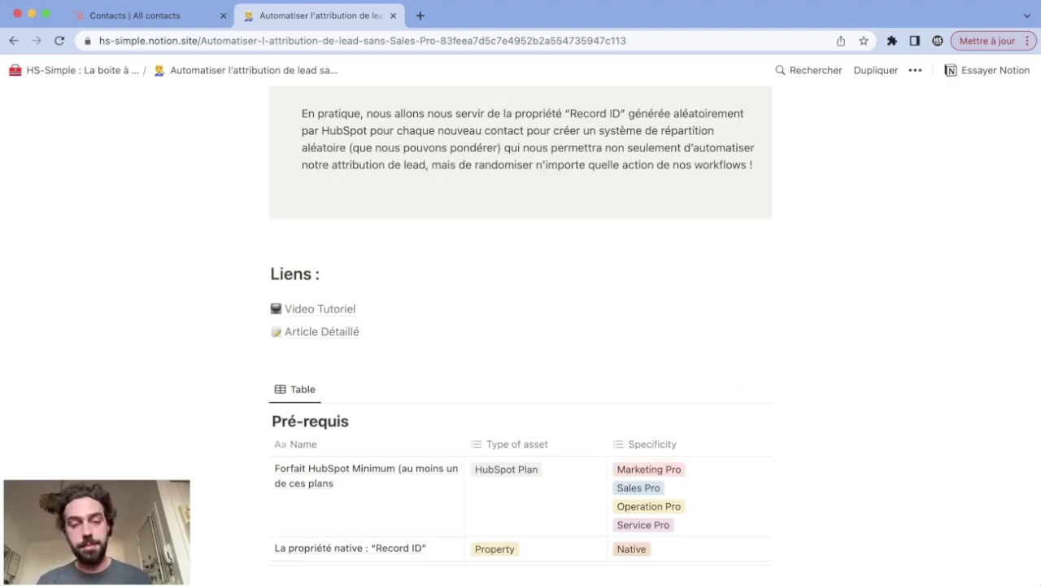
{"action": "scroll", "coordinate": [520, 326], "scroll_direction": "down", "scroll_amount": 6}
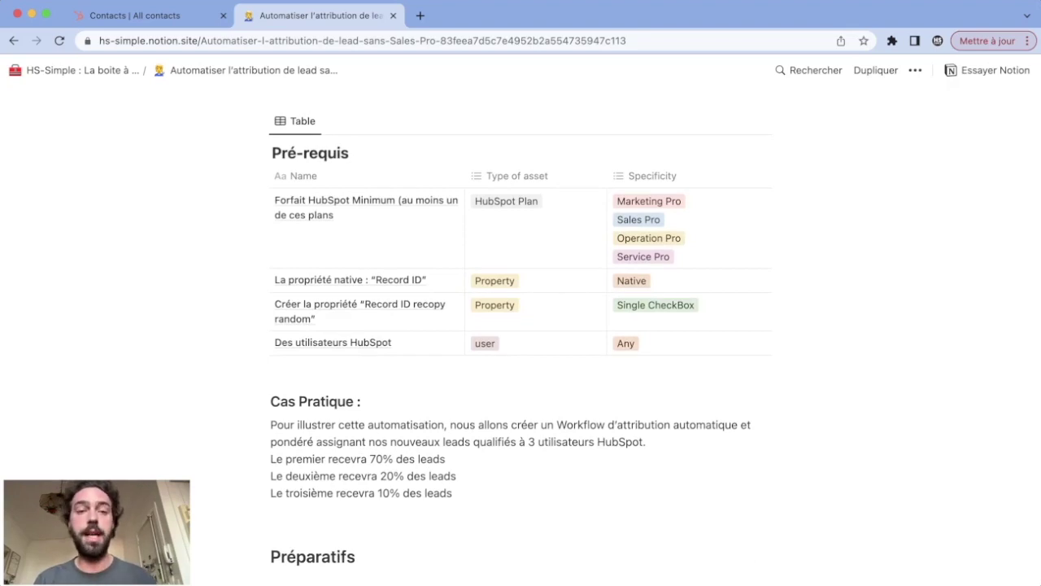
{"action": "scroll", "coordinate": [520, 326], "scroll_direction": "down", "scroll_amount": 2}
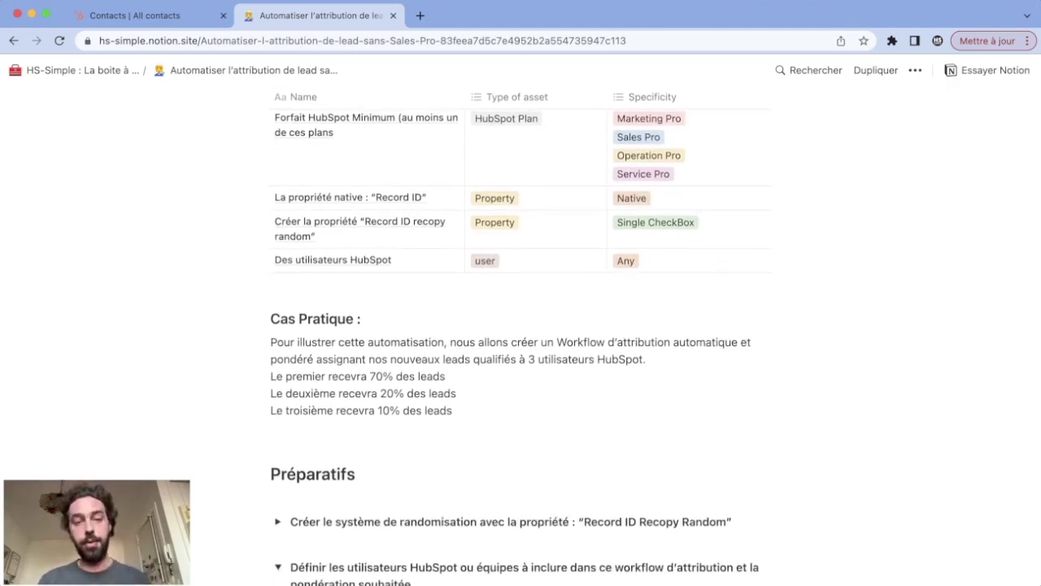
{"action": "scroll", "coordinate": [521, 326], "scroll_direction": "down", "scroll_amount": 5}
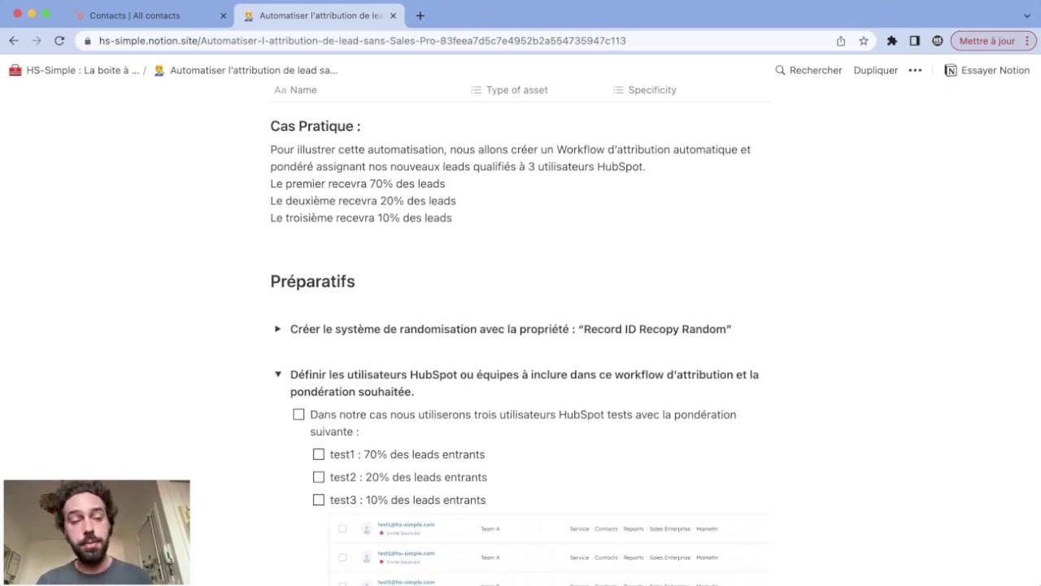
{"action": "left_click", "coordinate": [277, 316]}
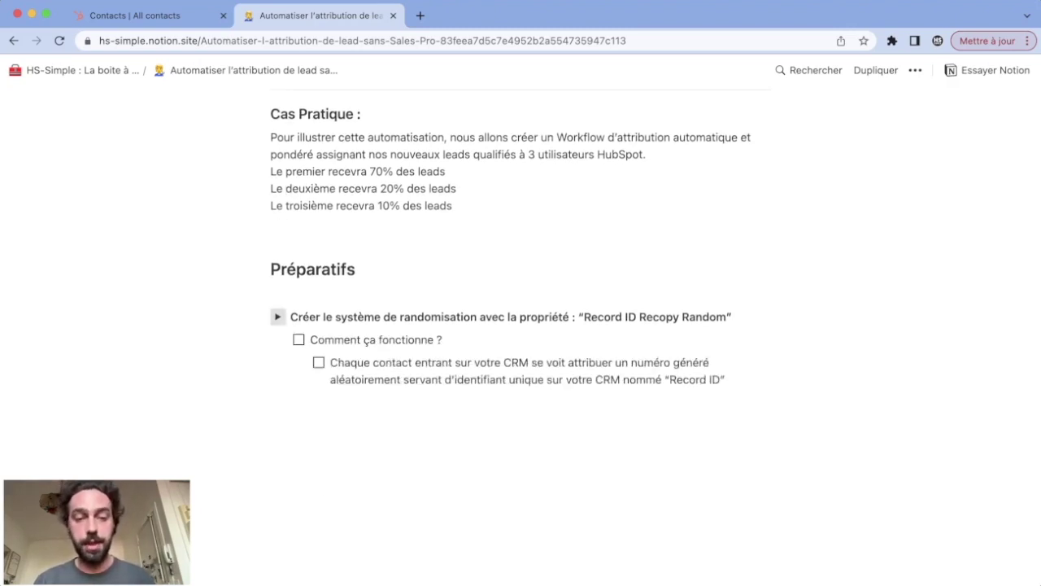
{"action": "scroll", "coordinate": [520, 325], "scroll_direction": "down", "scroll_amount": 2}
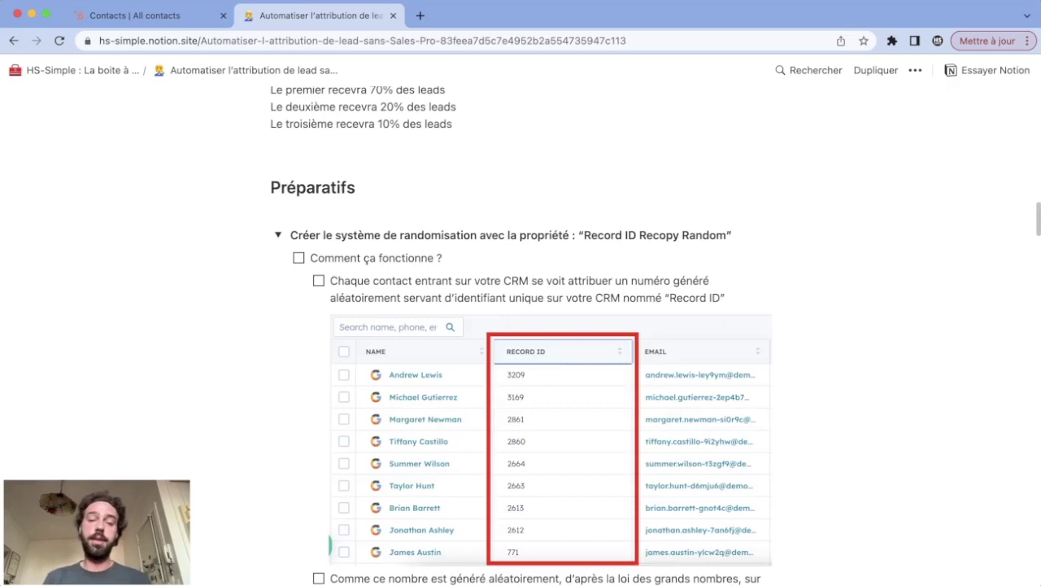